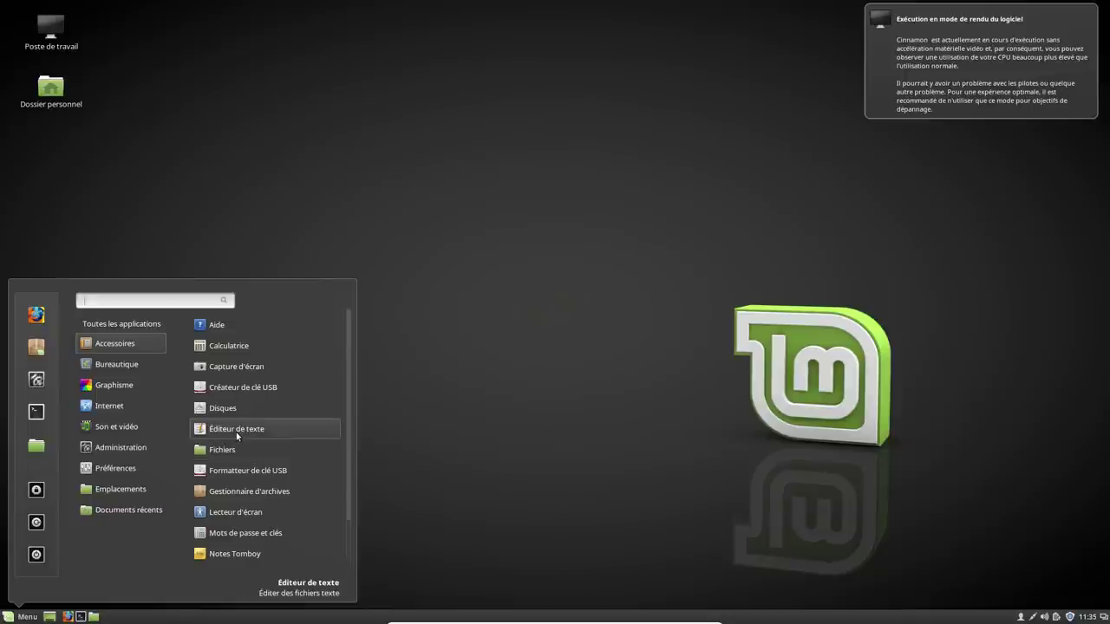
Check the version information of the xed text editor, then close the editor
click(581, 178)
click(588, 213)
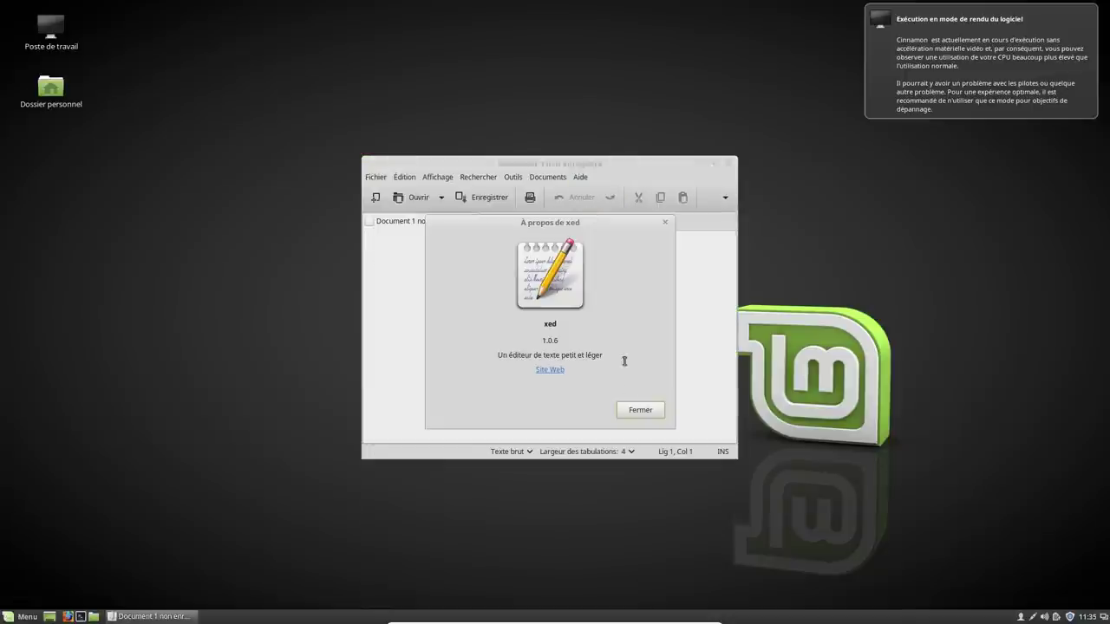
click(639, 411)
click(729, 162)
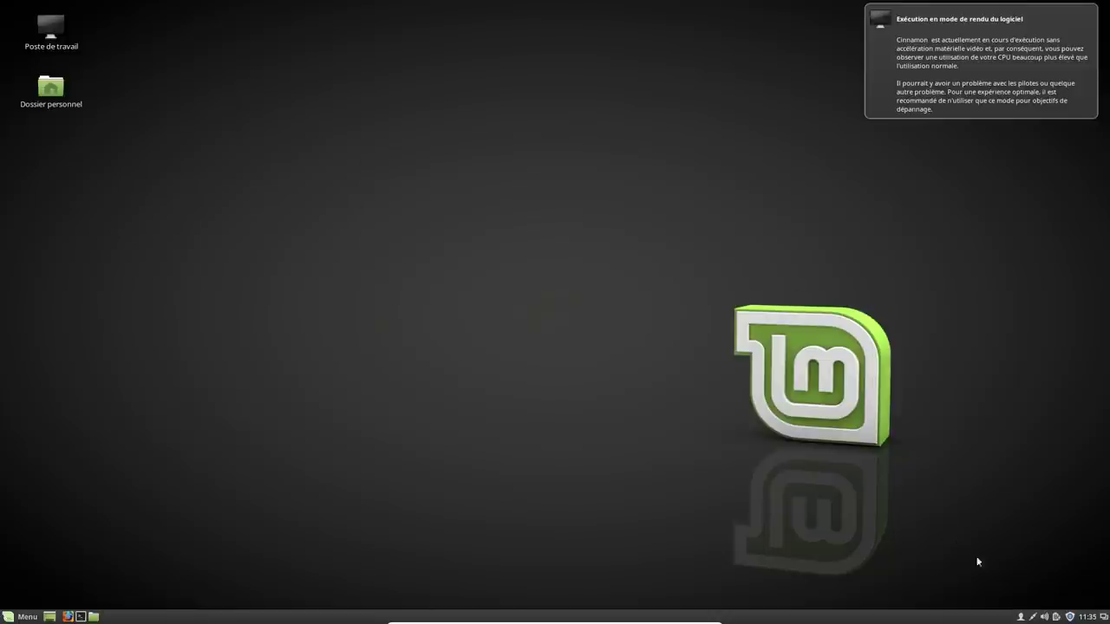
Open the update manager and set the update policy to "Toujours tout mettre à jour"
click(1070, 616)
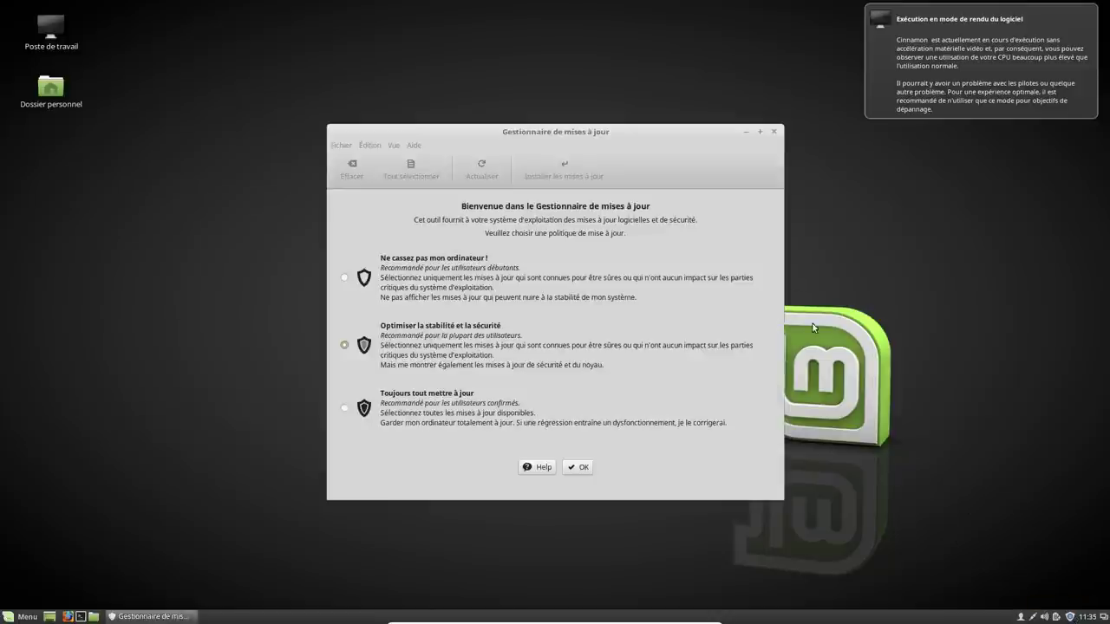
click(420, 414)
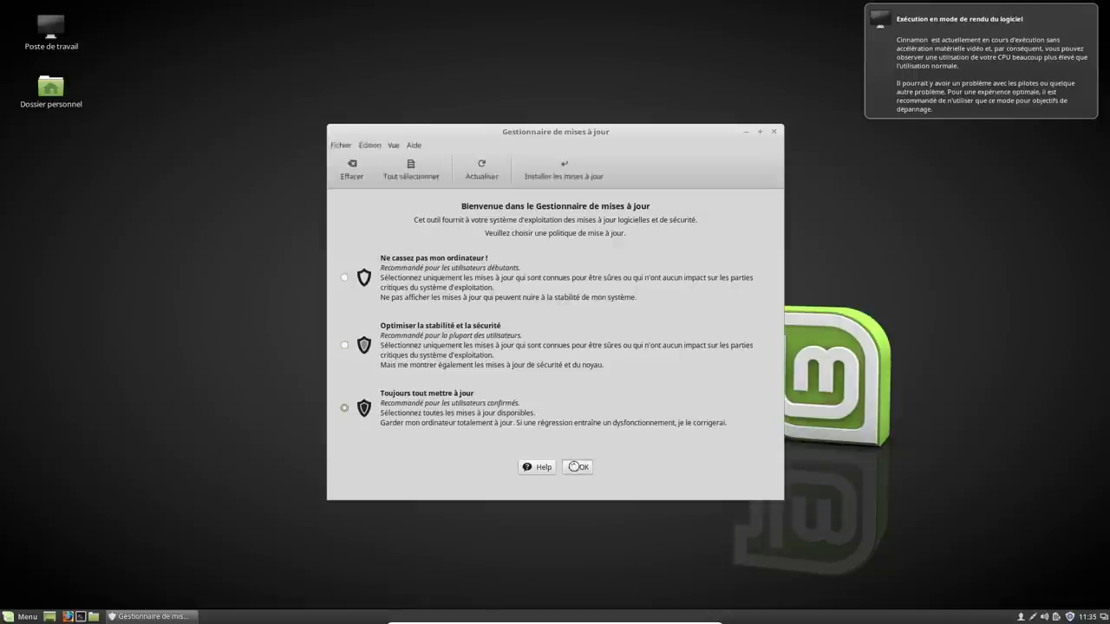
click(576, 469)
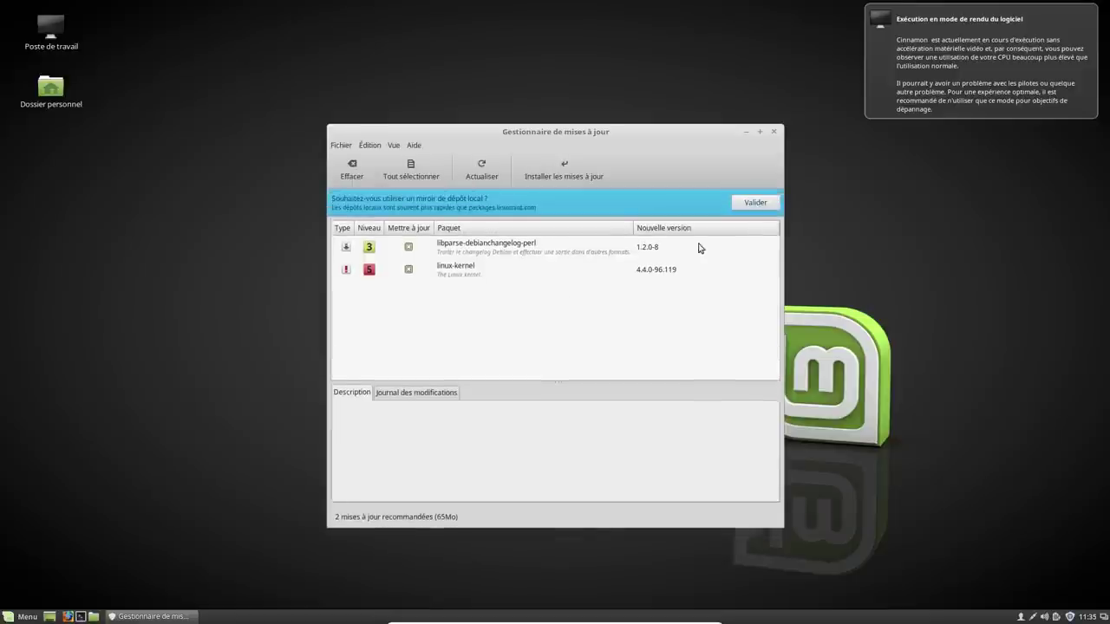
Accept the local mirror suggestion, authenticate with the account password and set the main (sarah) mirror to IRCAM
click(749, 203)
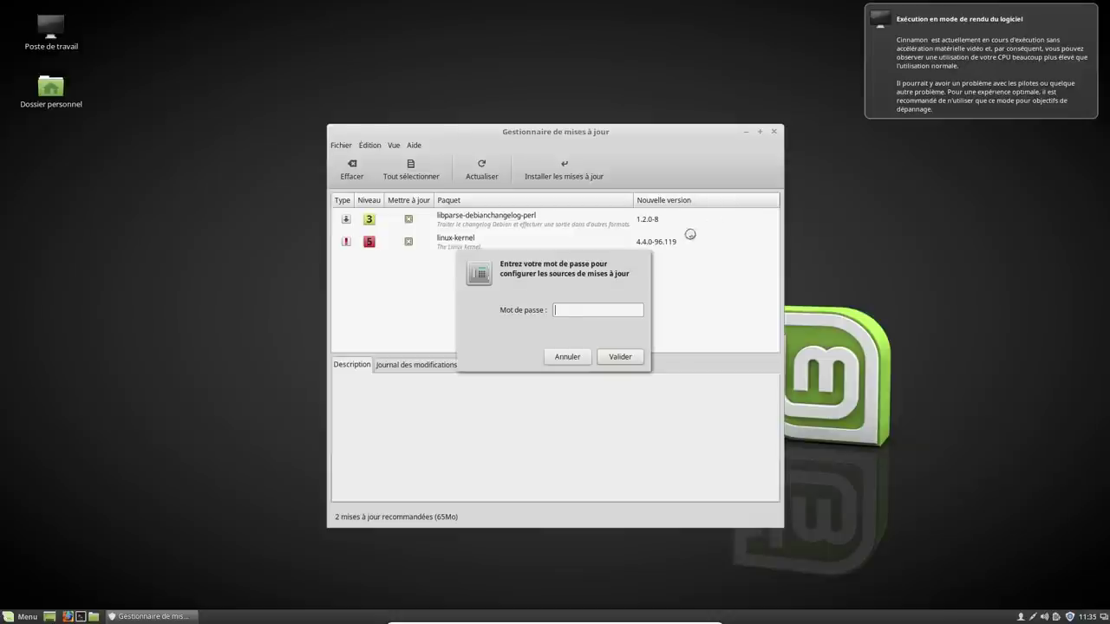
text(********)
key(Return)
click(559, 273)
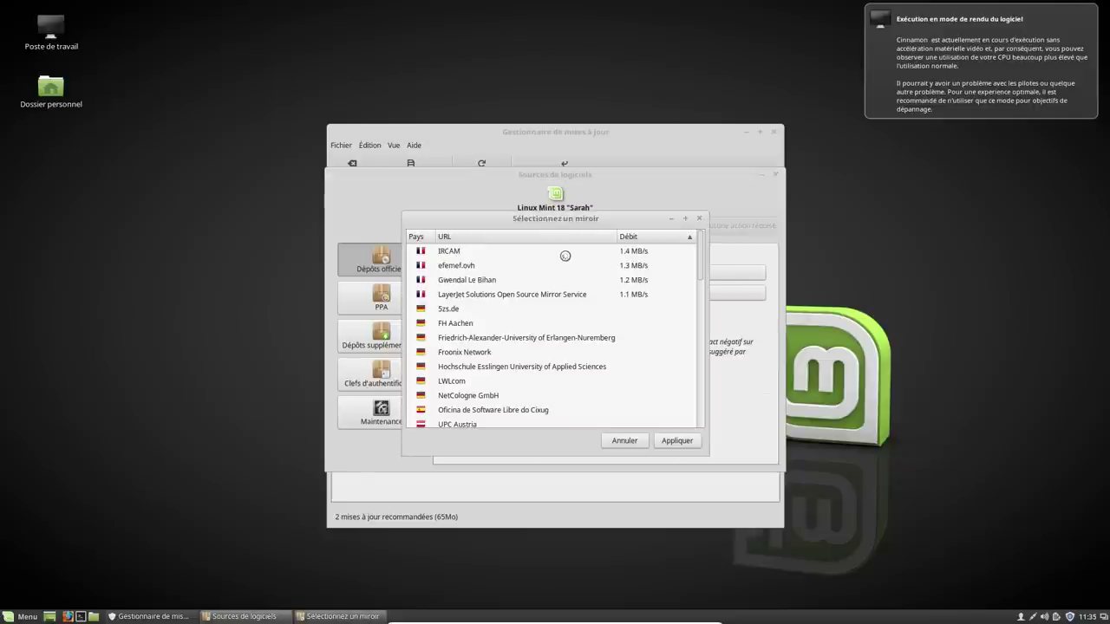
click(568, 252)
click(676, 440)
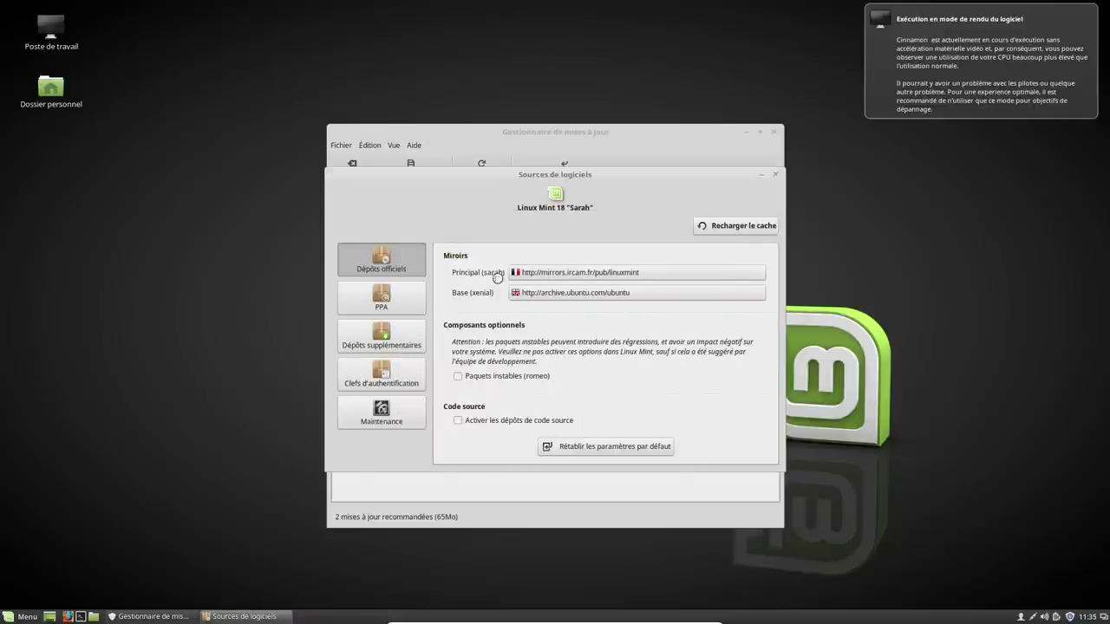
click(540, 292)
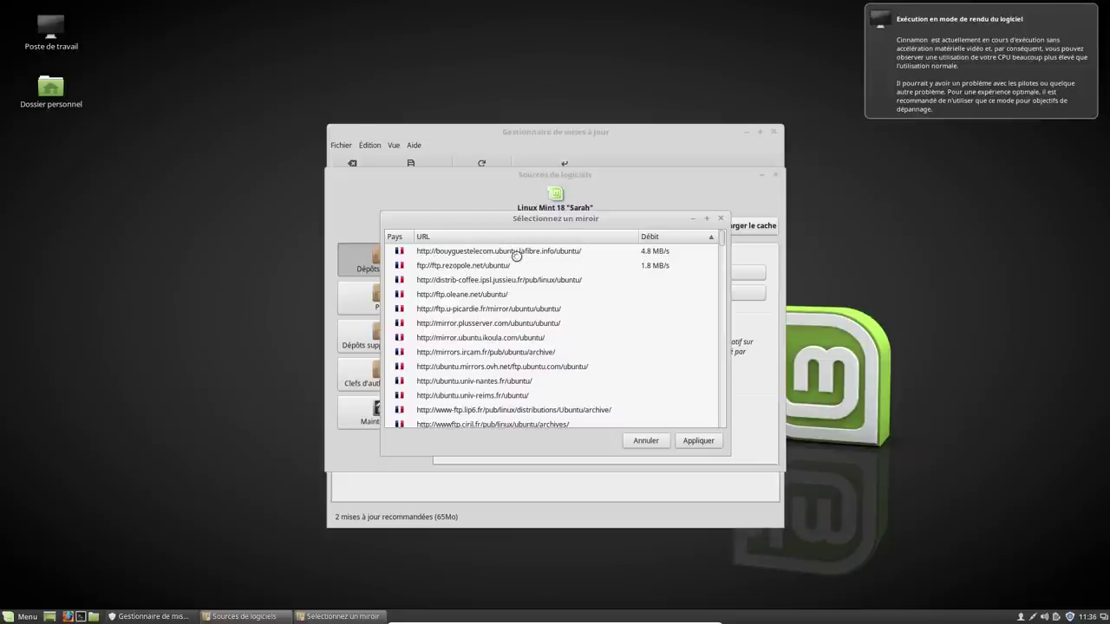
click(518, 252)
click(697, 441)
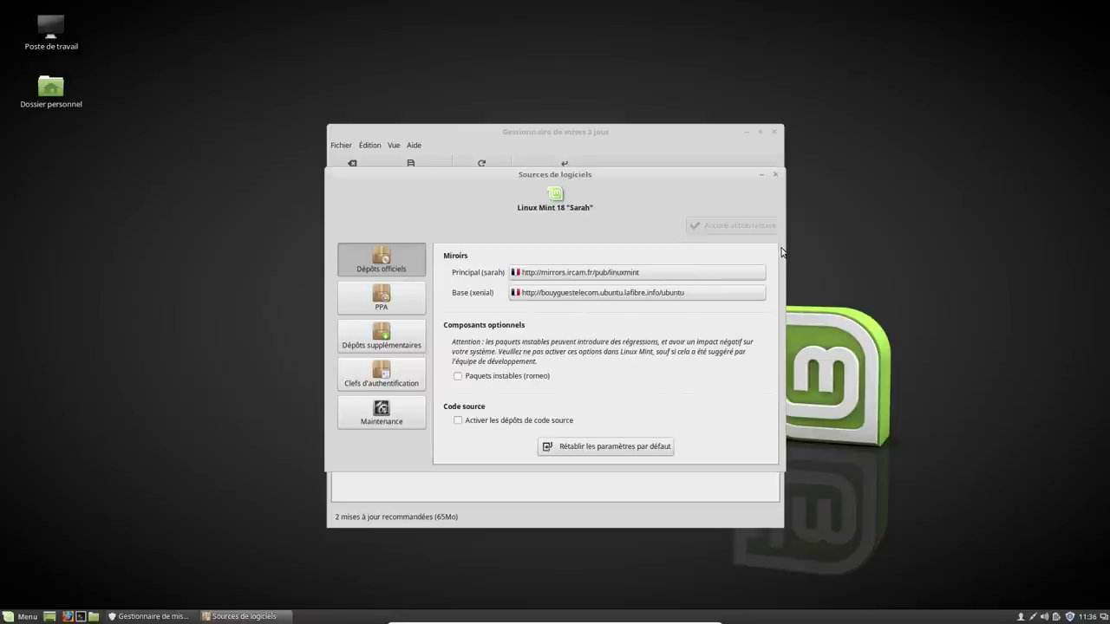
click(775, 178)
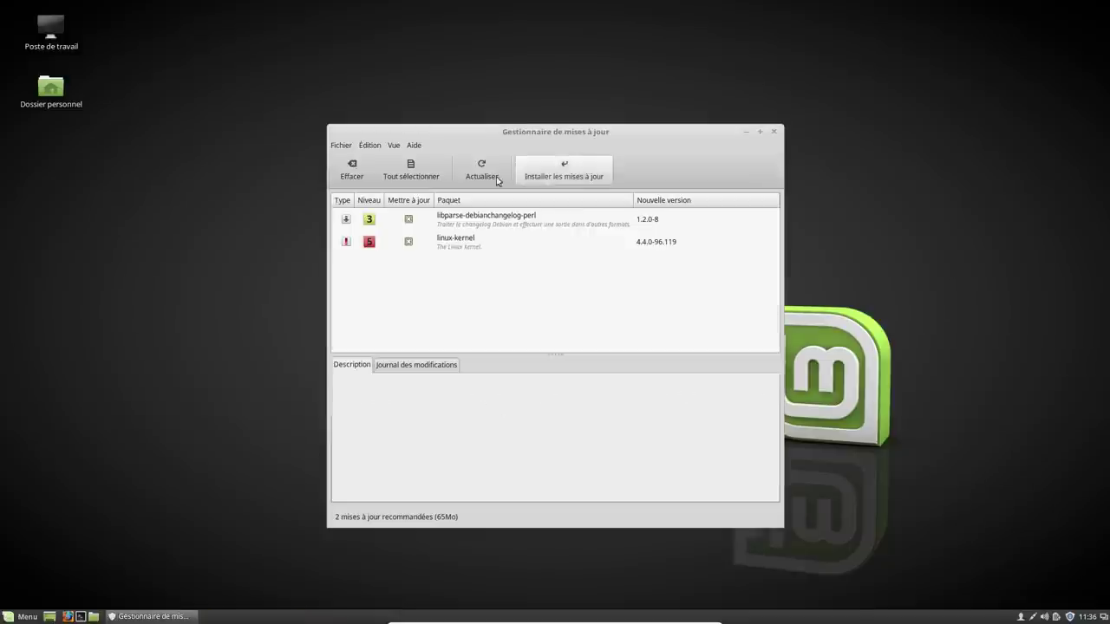
Start the upgrade to "Linux Mint 18.2 Sonya" and advance through the introduction, release notes and new features to the prerequisites
click(369, 148)
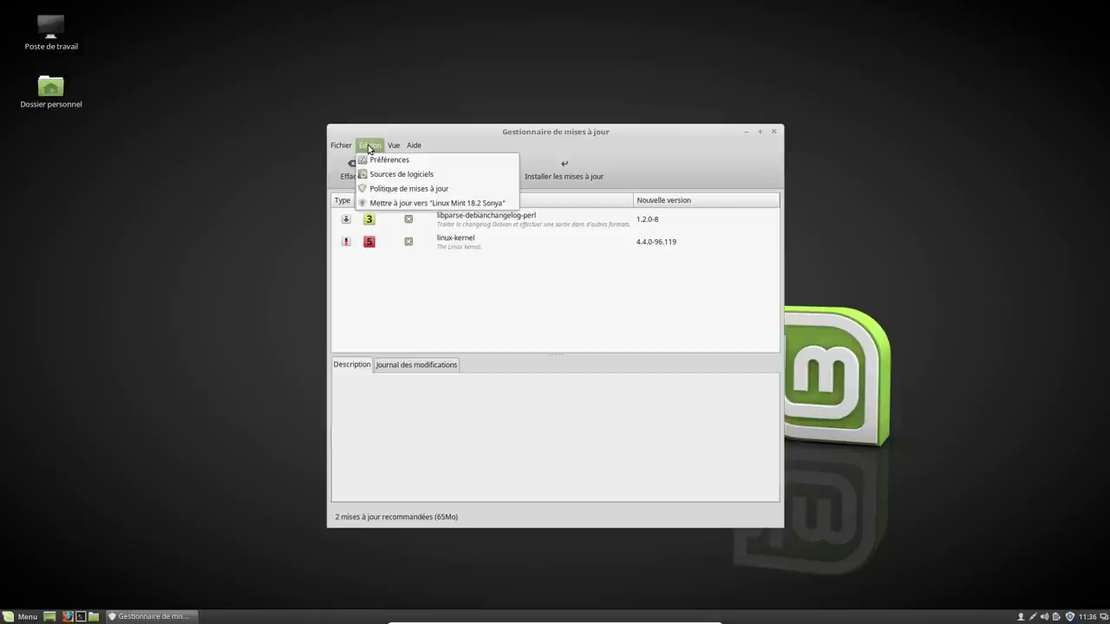
click(403, 209)
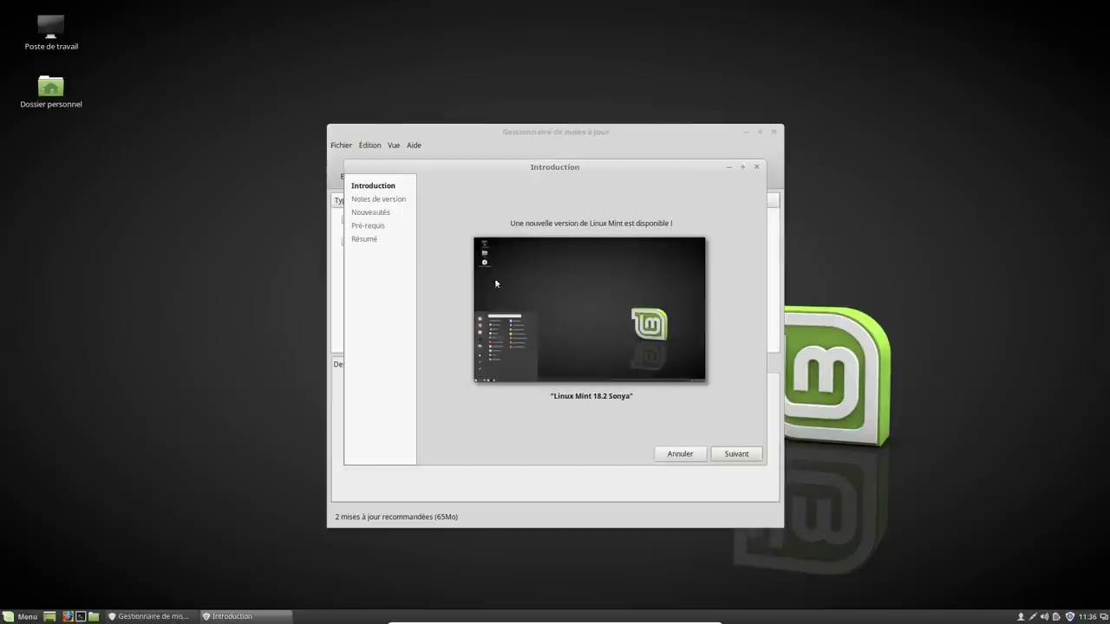
click(736, 456)
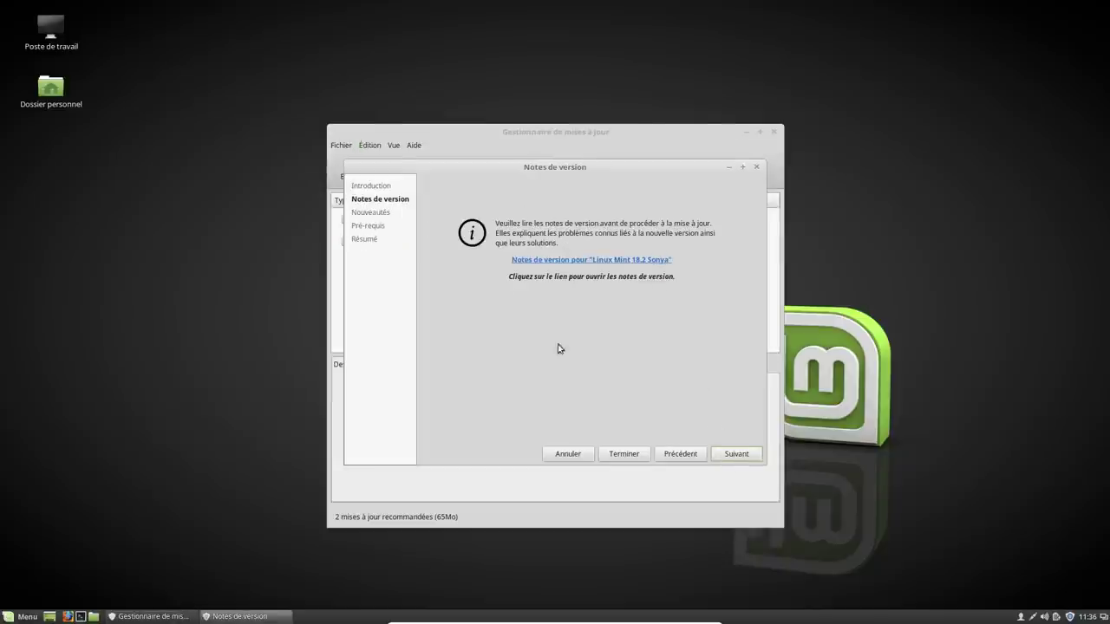
click(734, 457)
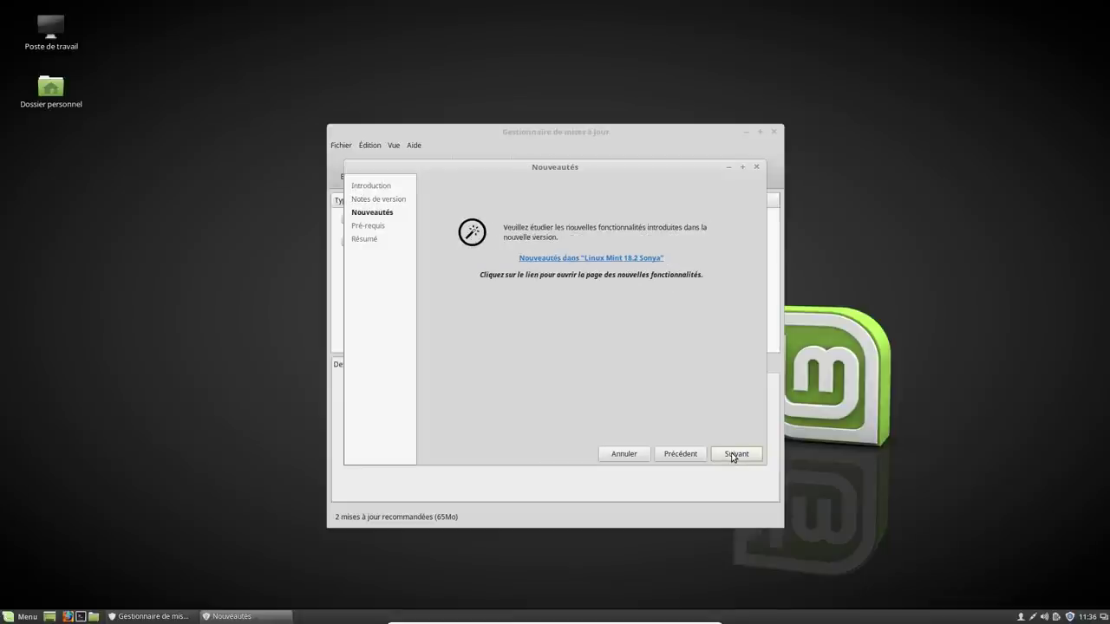
click(734, 456)
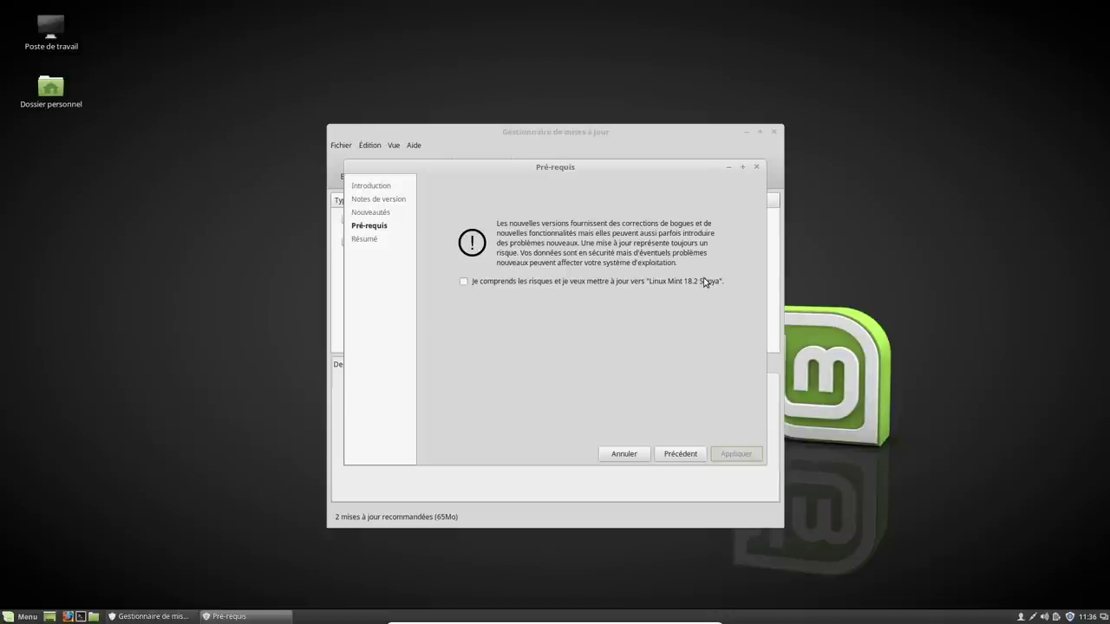
Accept the risks of upgrading to Linux Mint 18.2 Sonya and launch the upgrade, authenticating with the account password
click(515, 281)
click(729, 453)
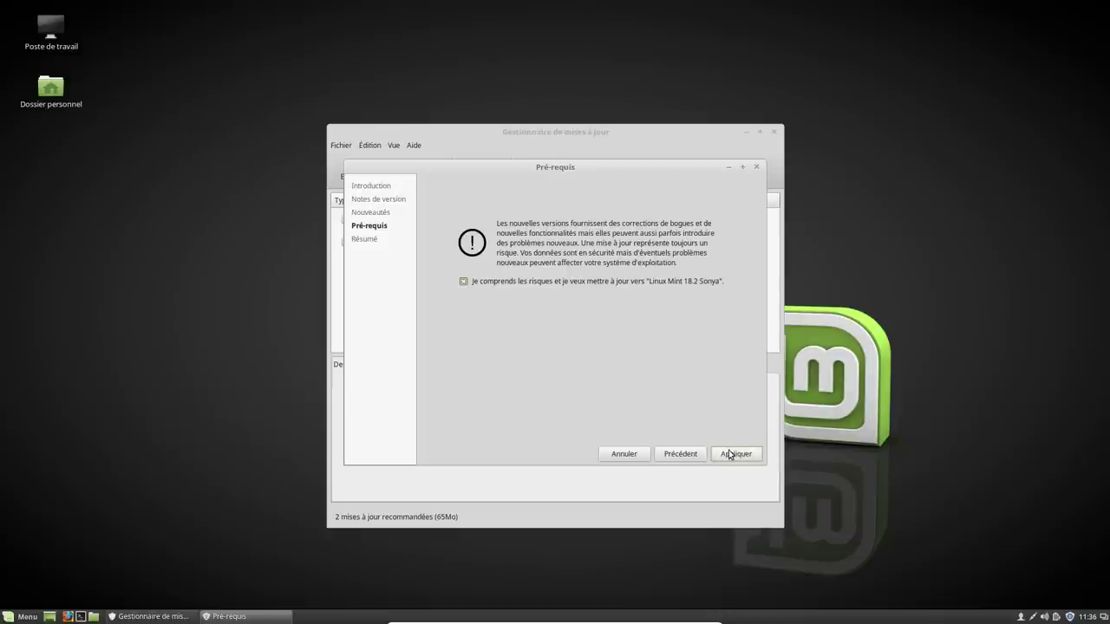
text(•••••••)
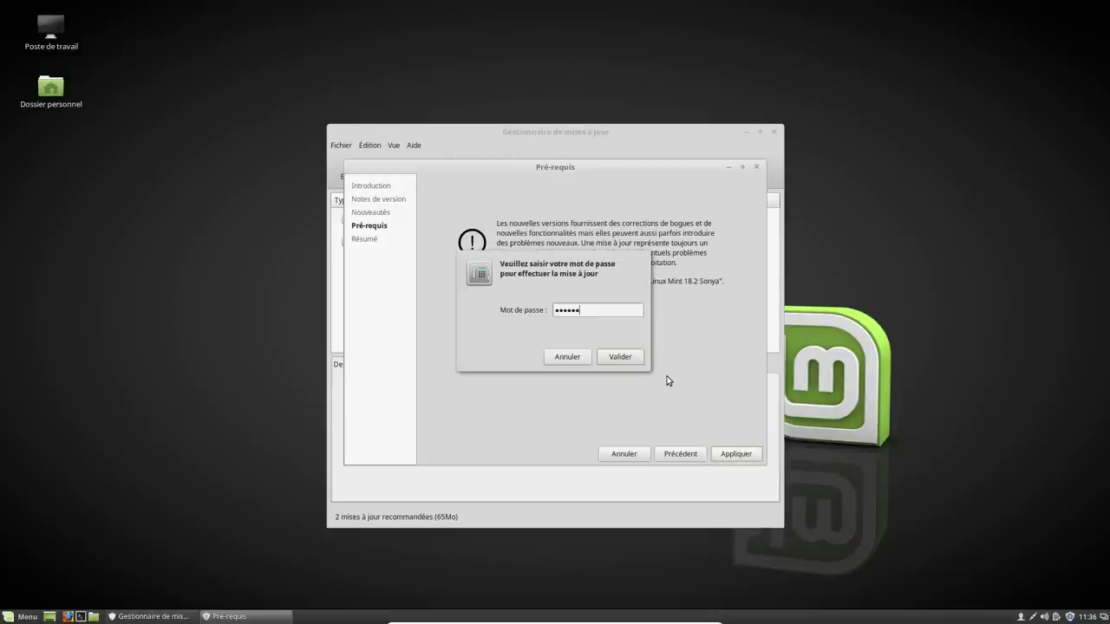
key(Return)
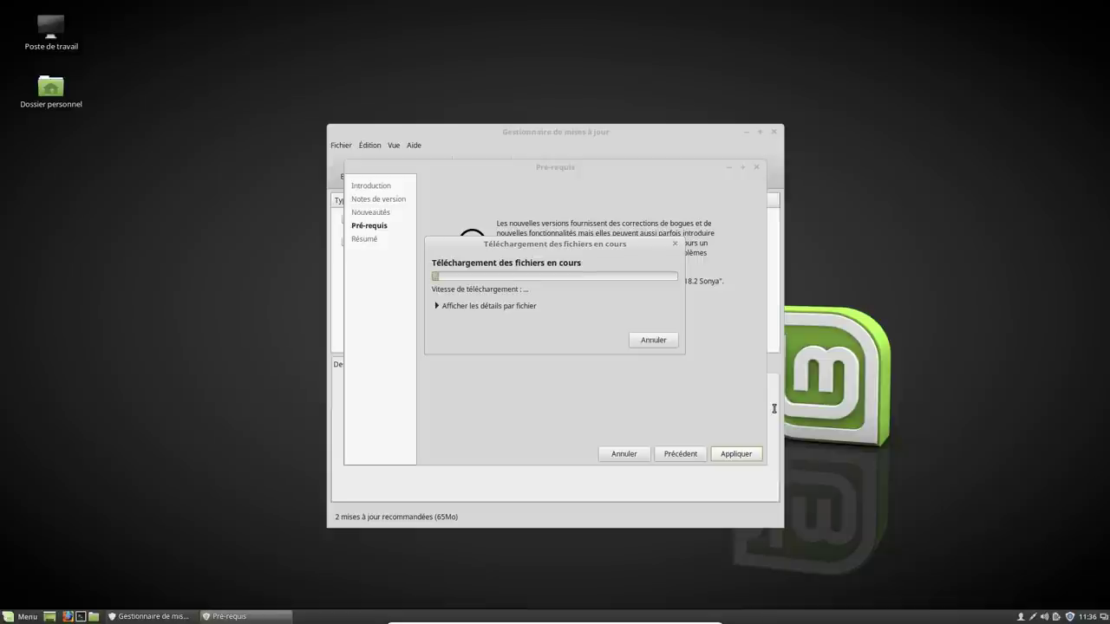
Let the upgrade run, replacing the configuration file /etc/gnome/defaults.list with the package's version, and close the upgrade assistant
click(465, 306)
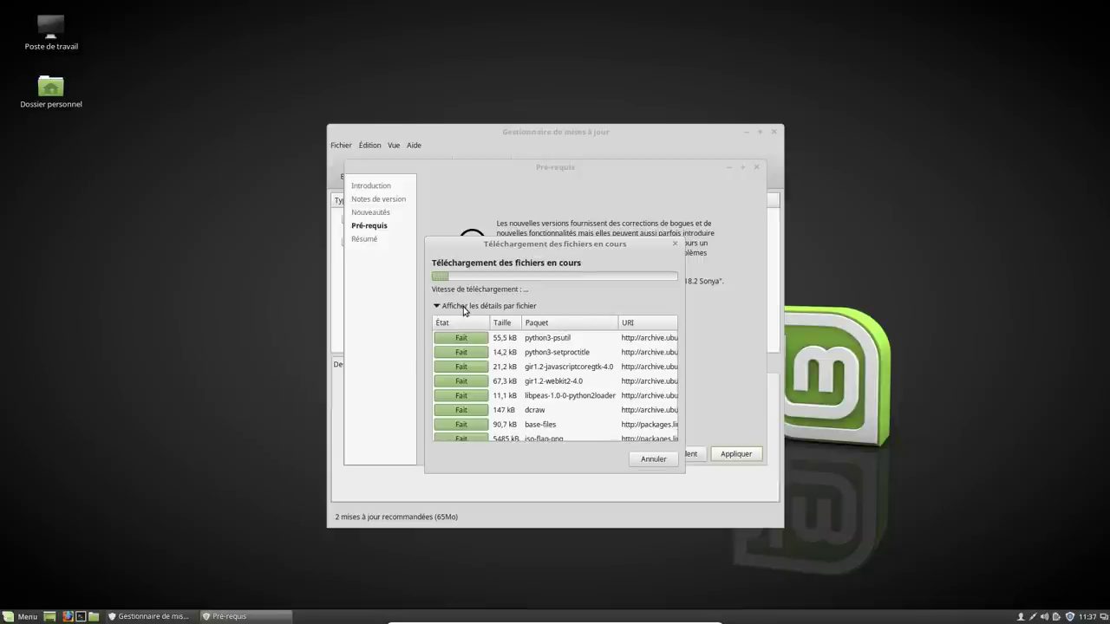
click(463, 306)
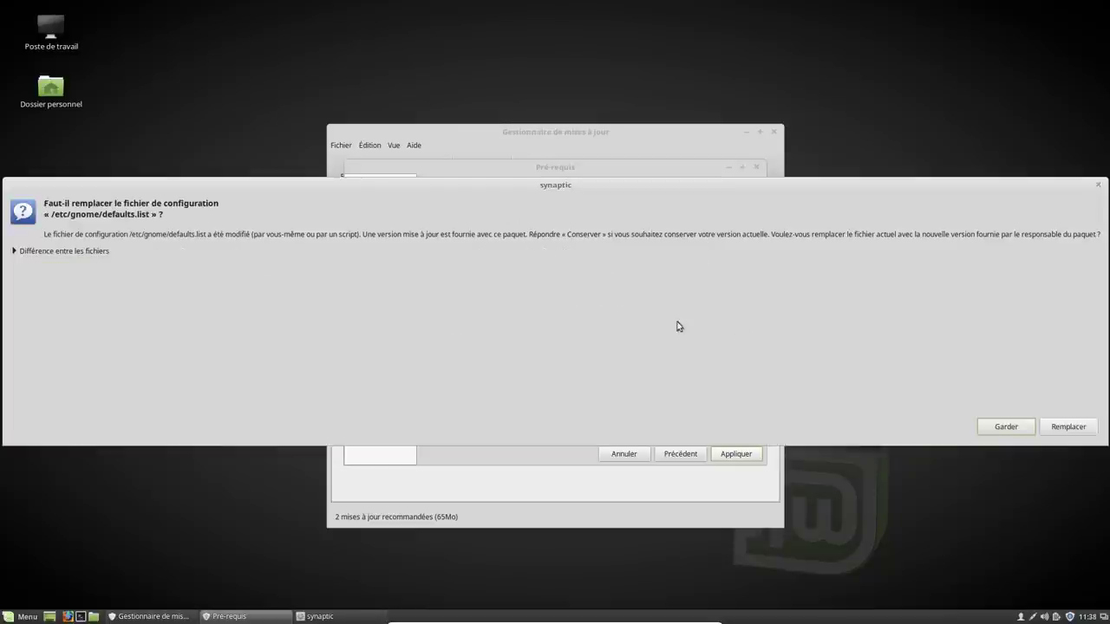
click(1069, 428)
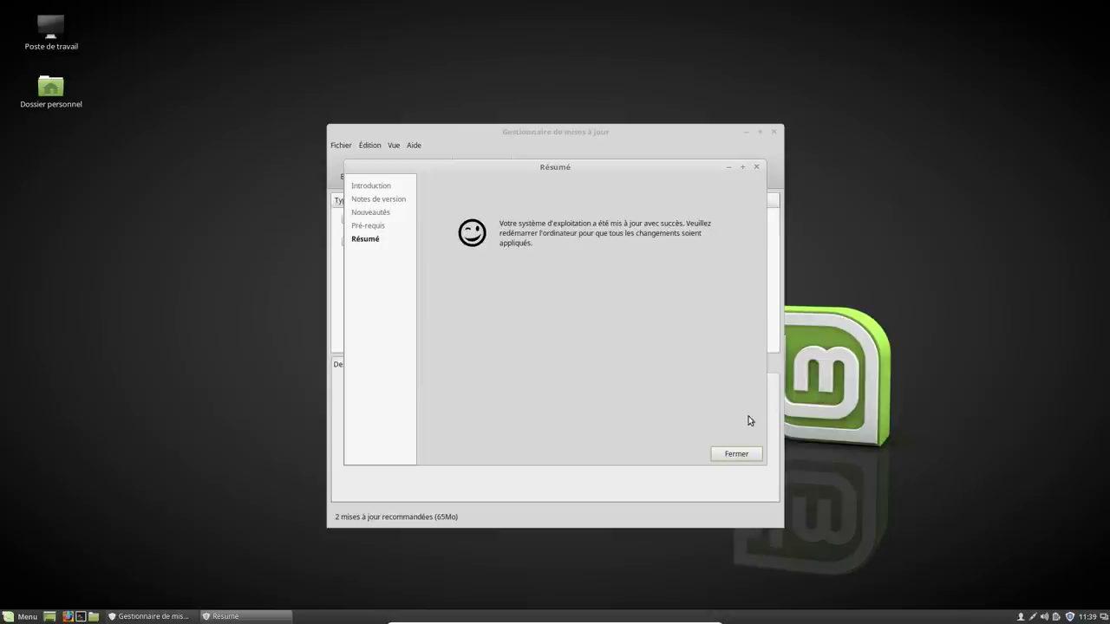
click(735, 455)
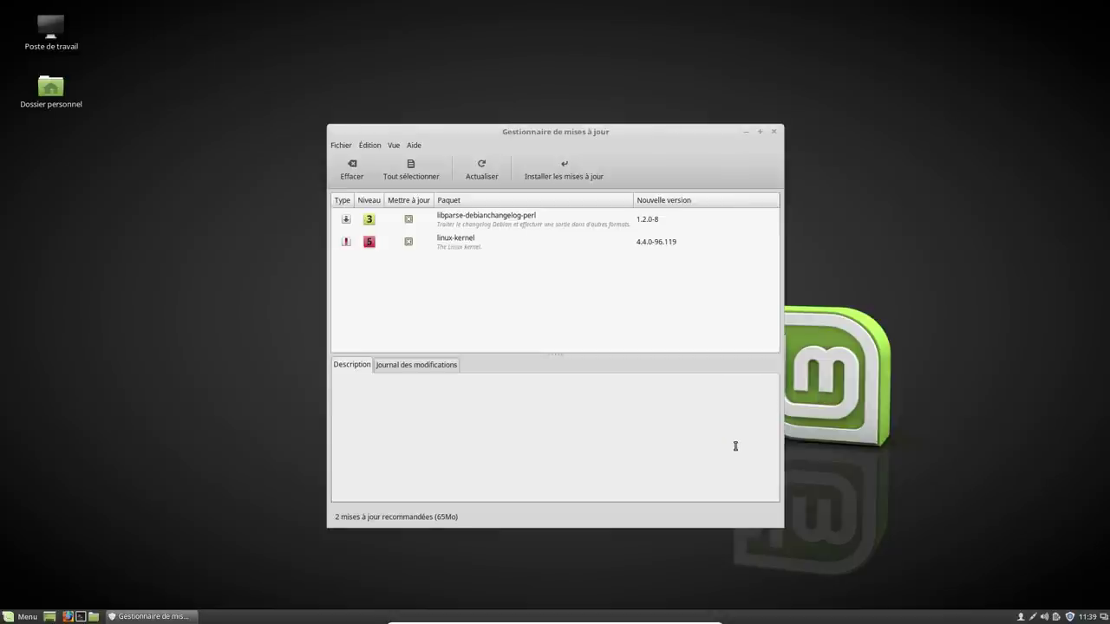
Restart the computer and log back in with the account password, dismissing the welcome screen
click(775, 134)
click(24, 617)
click(34, 557)
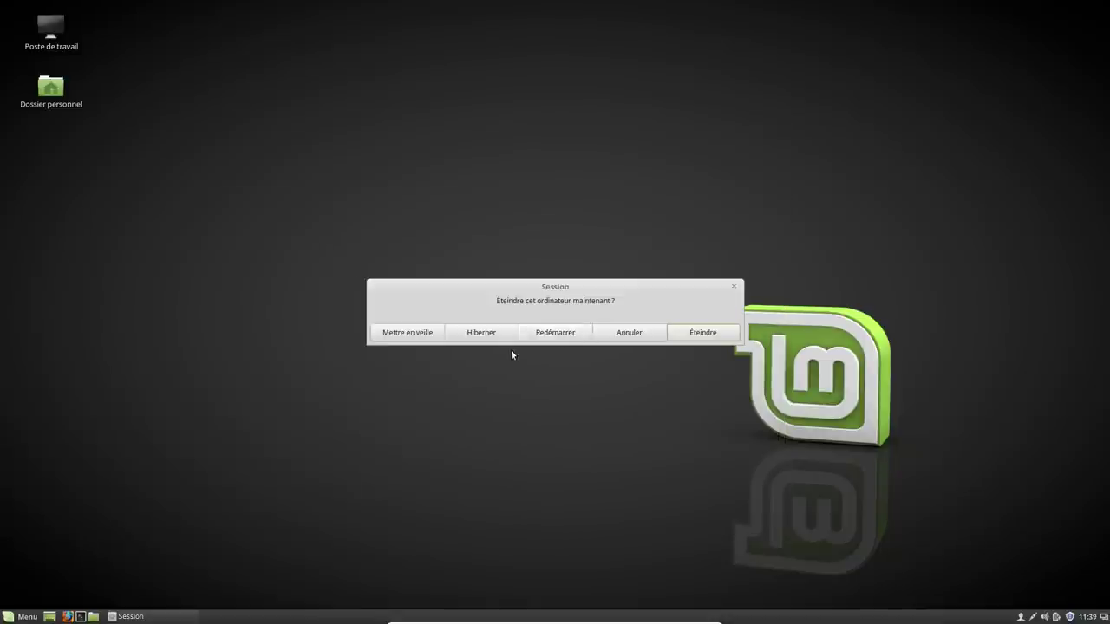
click(545, 331)
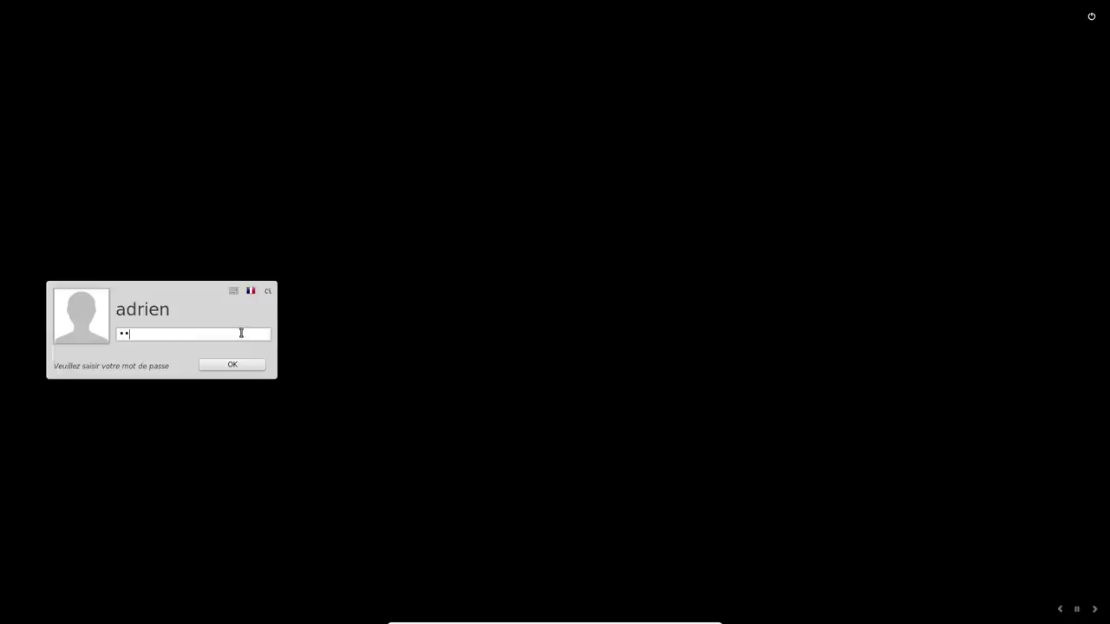
key(Return)
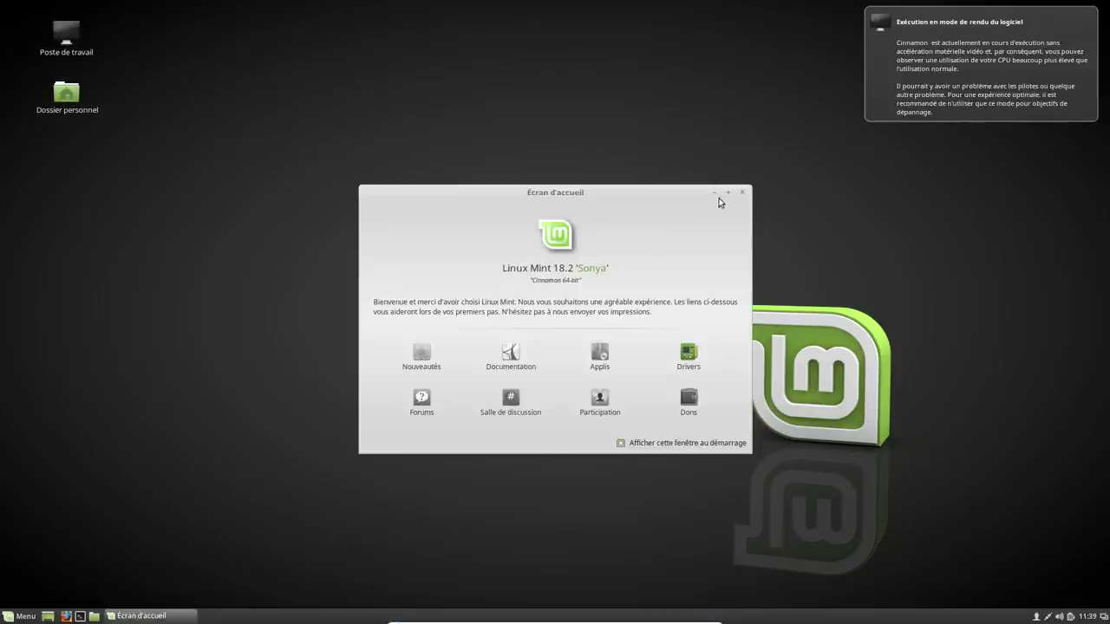
click(745, 195)
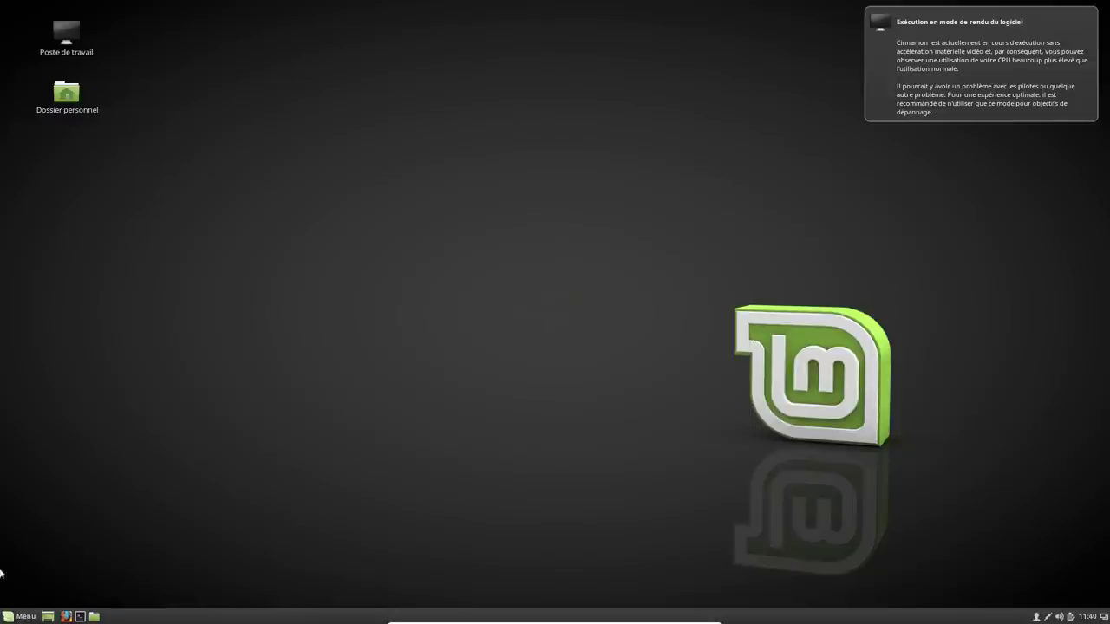
Launch the software manager and authenticate with the account password
click(19, 615)
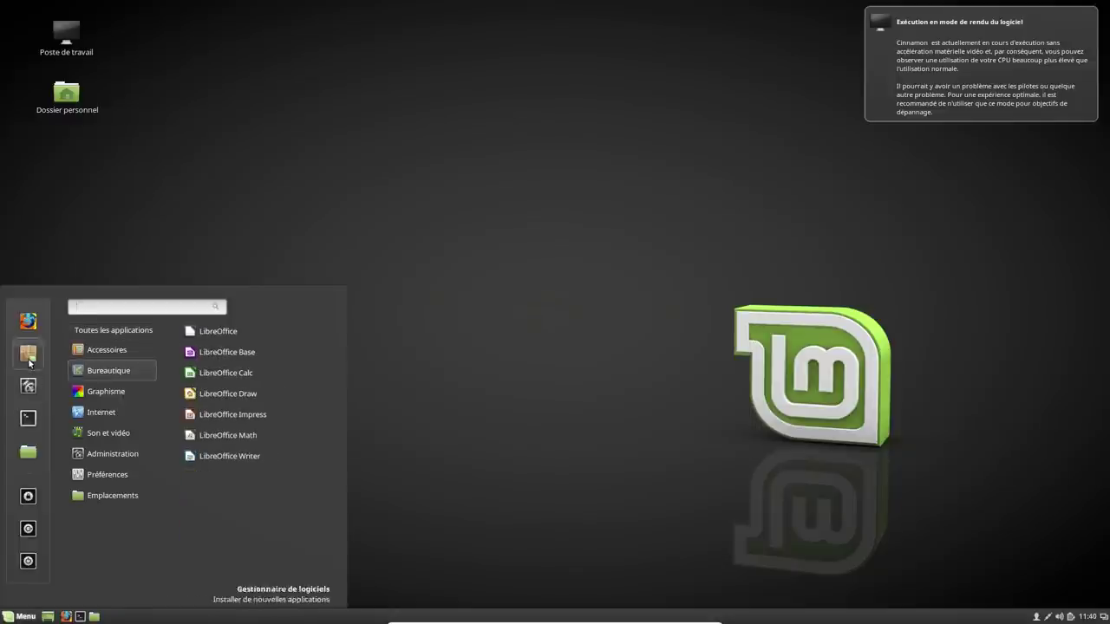
click(27, 355)
text(******)
key(Return)
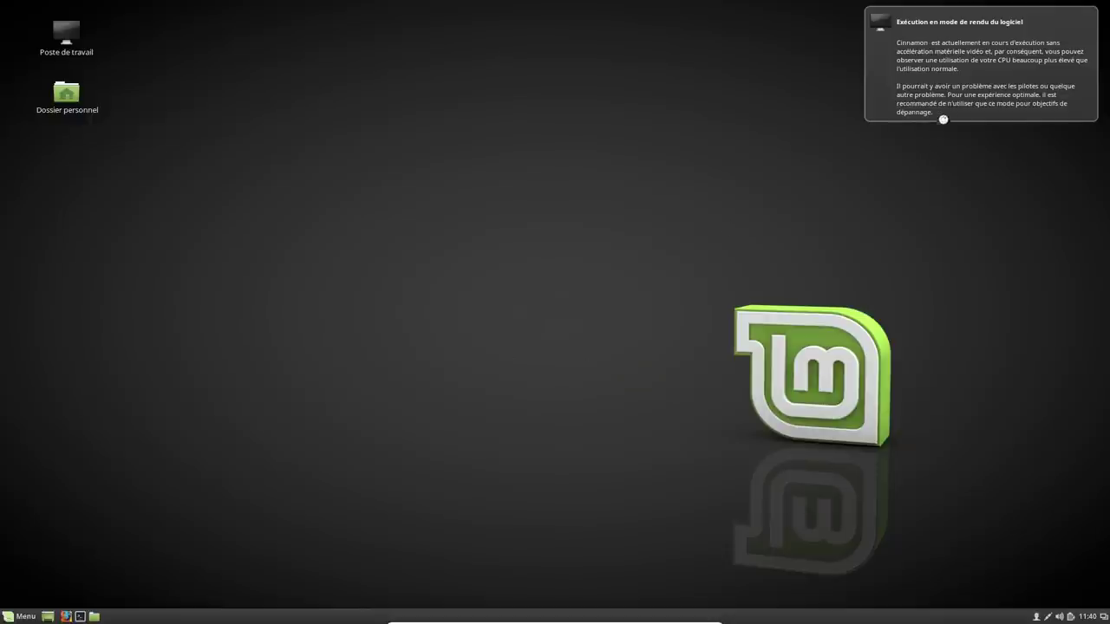
Dismiss the software rendering notification and open the personal folder and the system settings
click(944, 115)
click(62, 98)
double_click(61, 98)
click(25, 617)
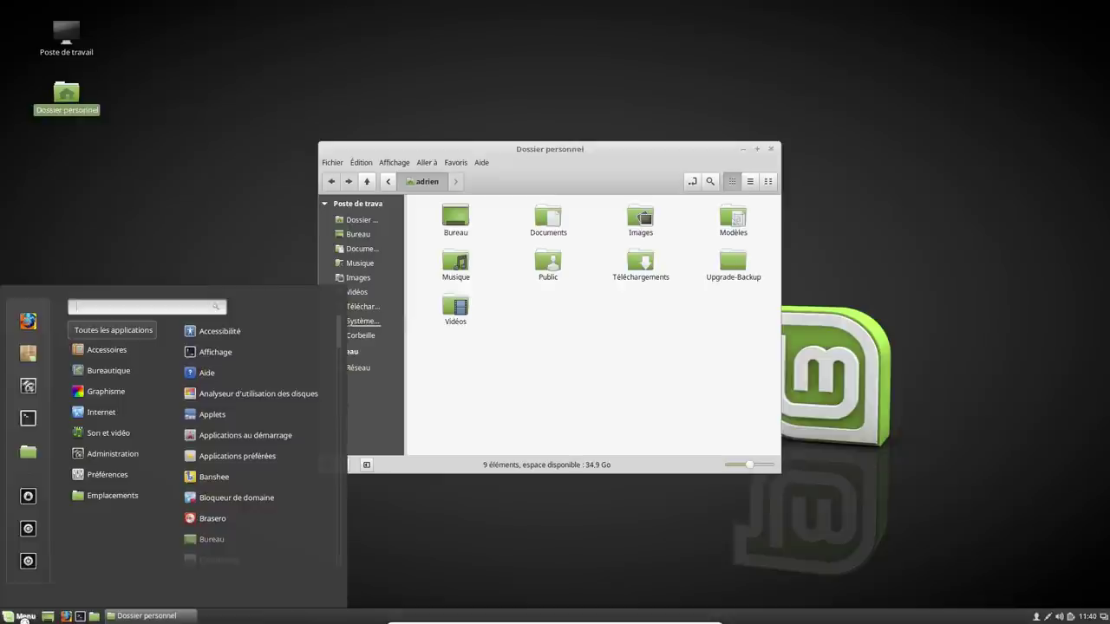
click(29, 388)
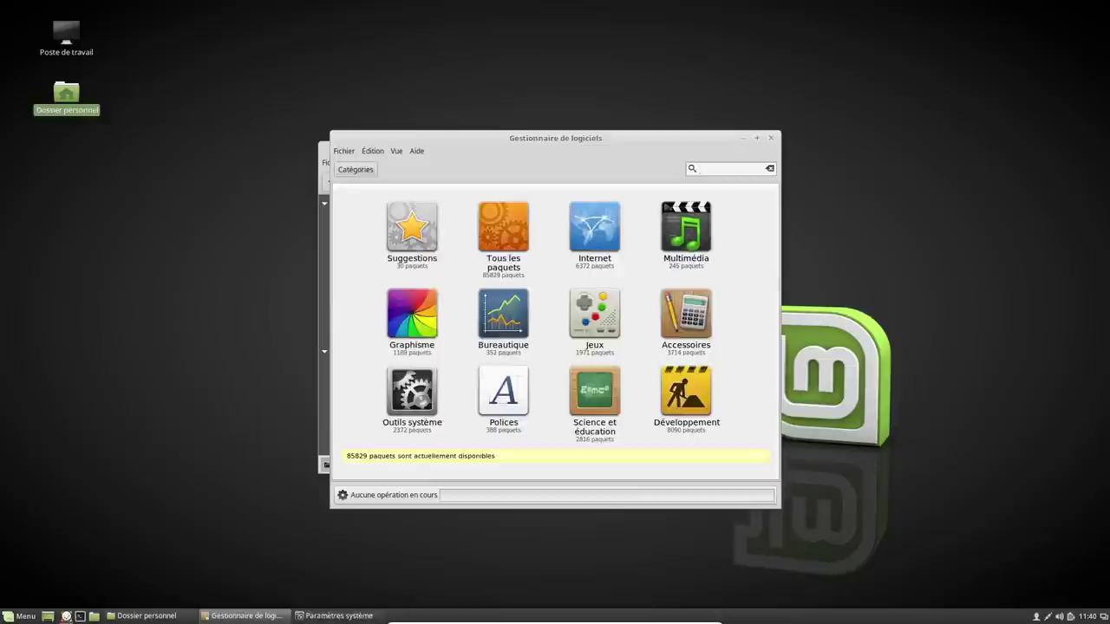
Launch LibreOffice Calc and check its version in the About information
click(25, 617)
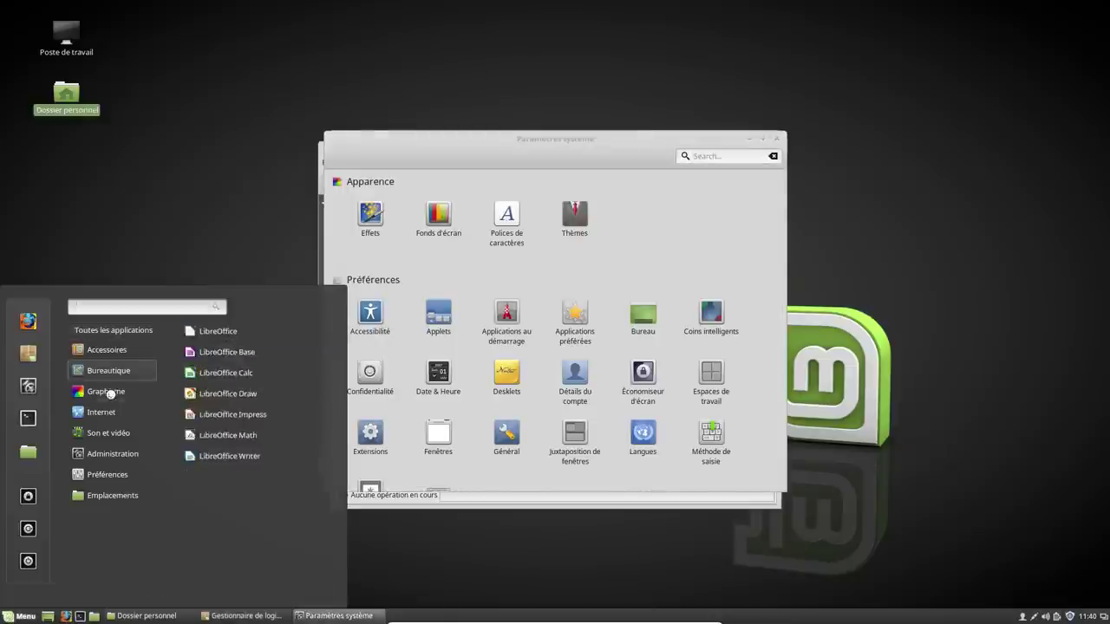
click(218, 372)
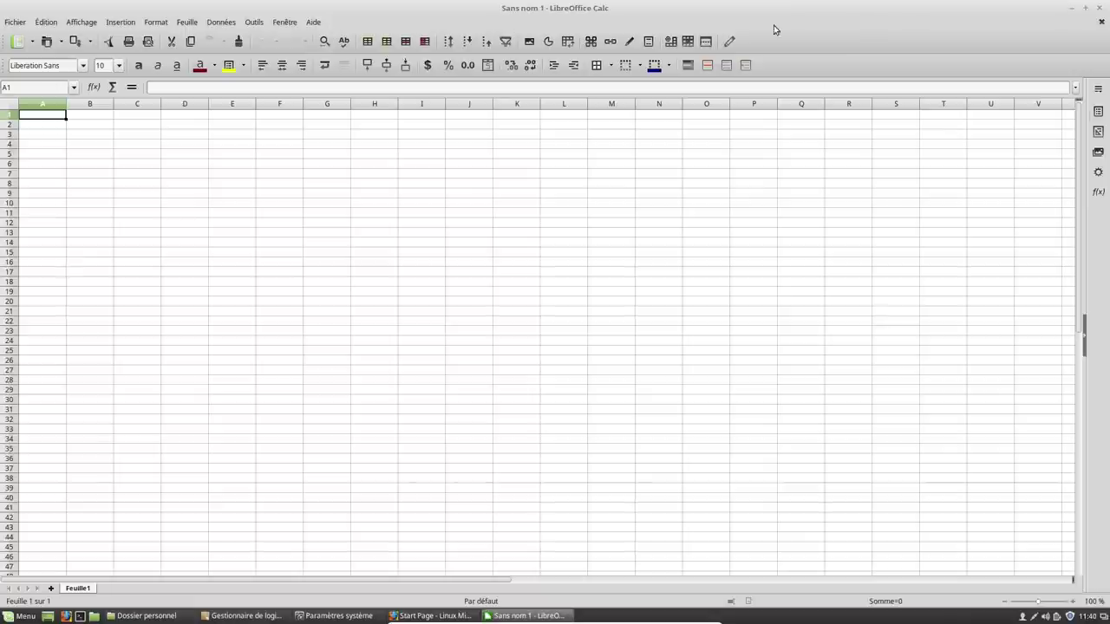
click(314, 21)
click(330, 99)
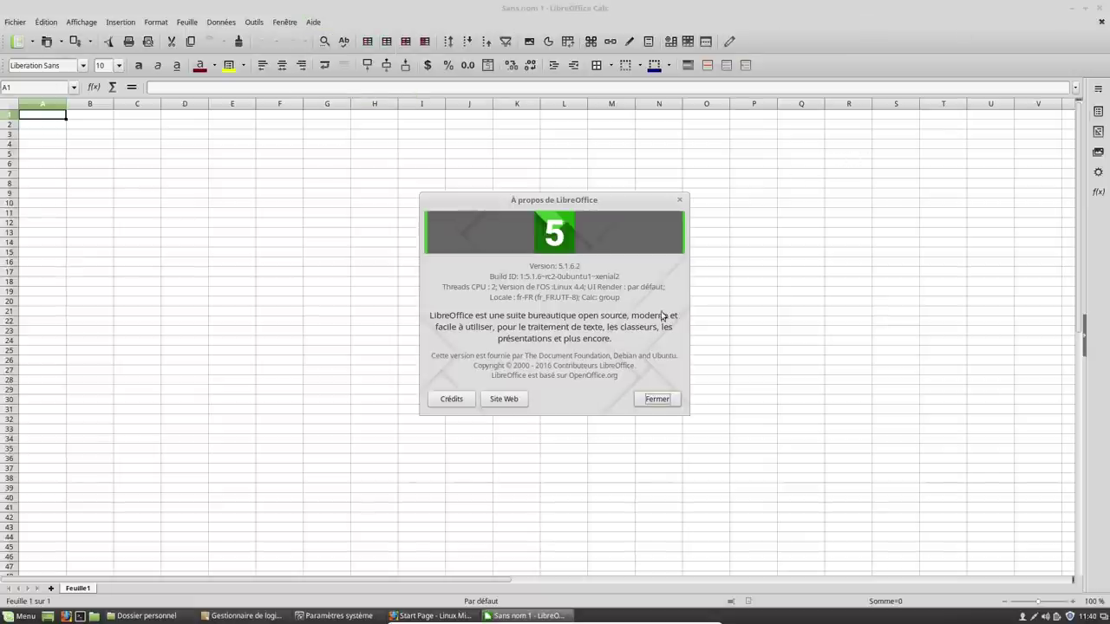
click(655, 401)
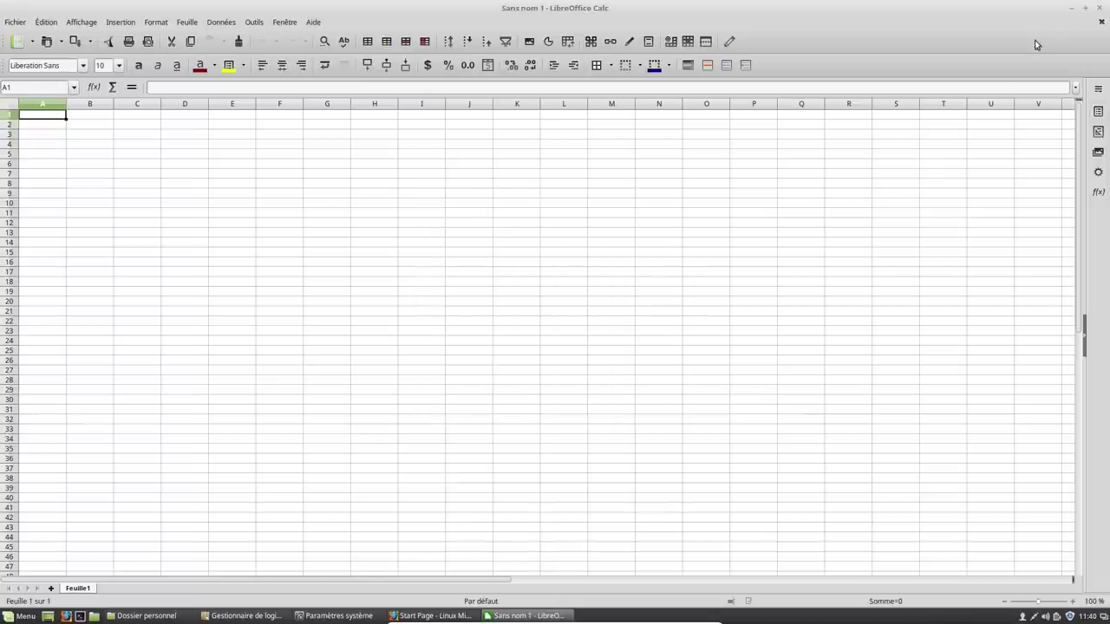
Close LibreOffice Calc, Firefox, the system settings, the software manager and the personal folder window
click(1099, 8)
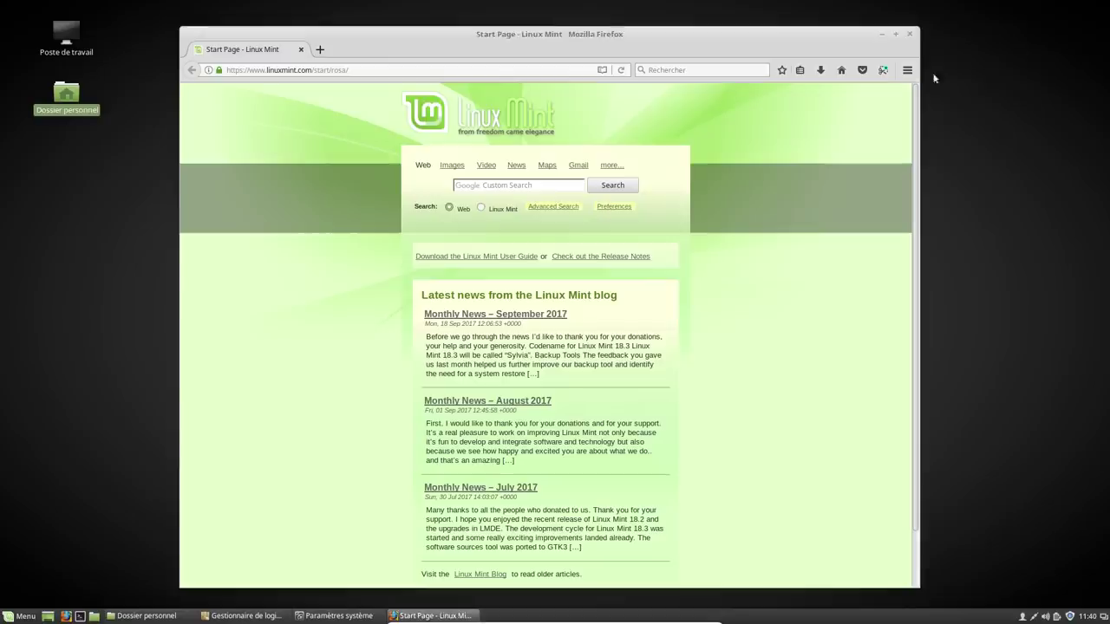
click(909, 36)
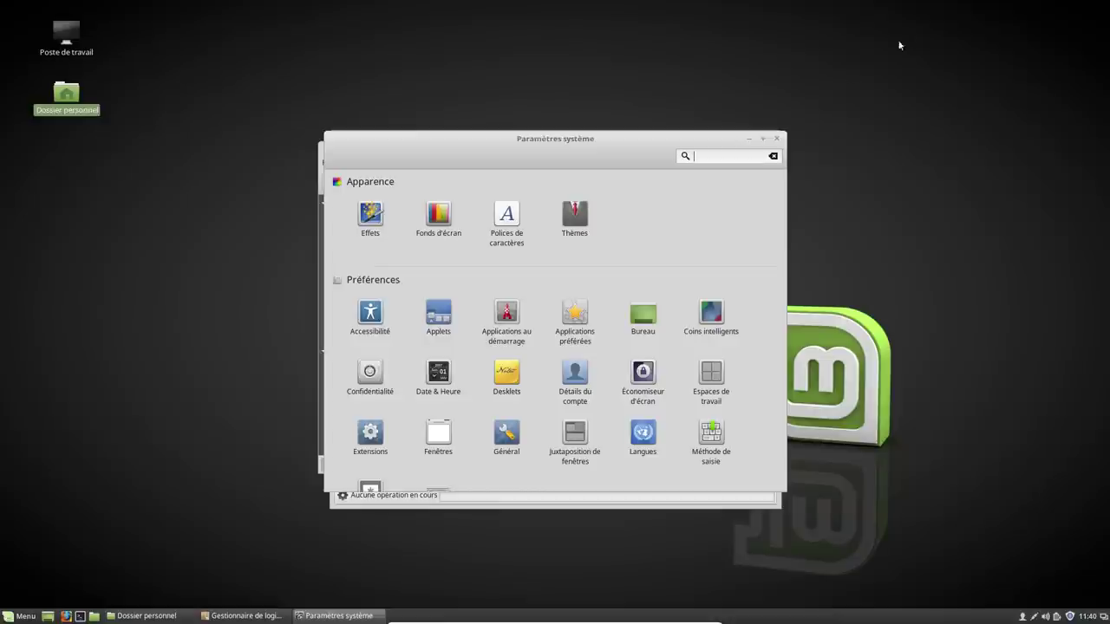
click(777, 138)
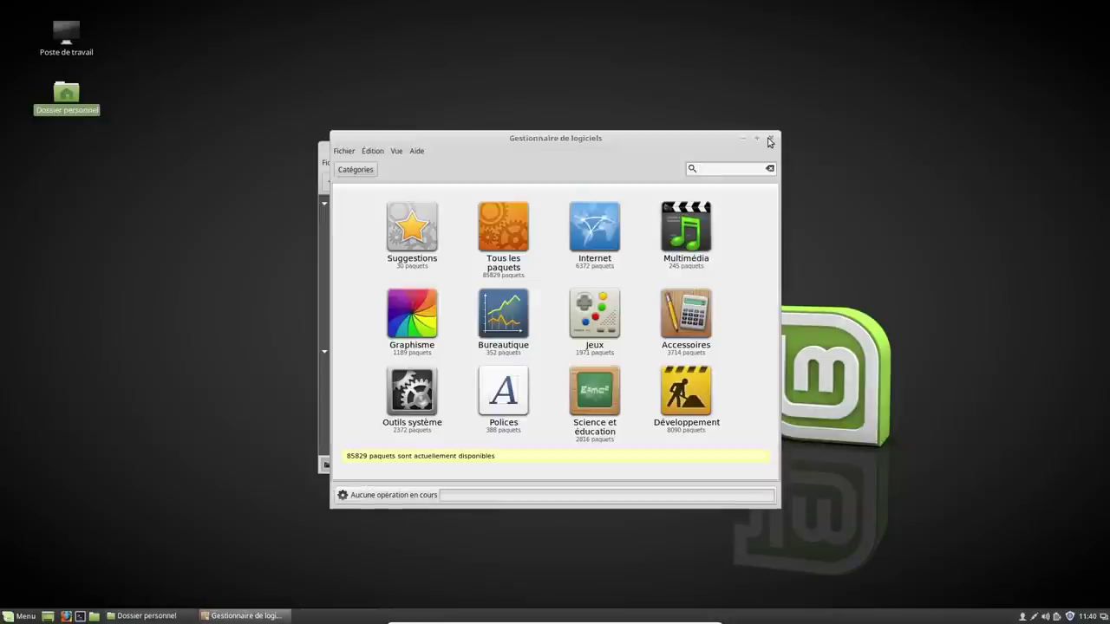
click(769, 143)
click(770, 150)
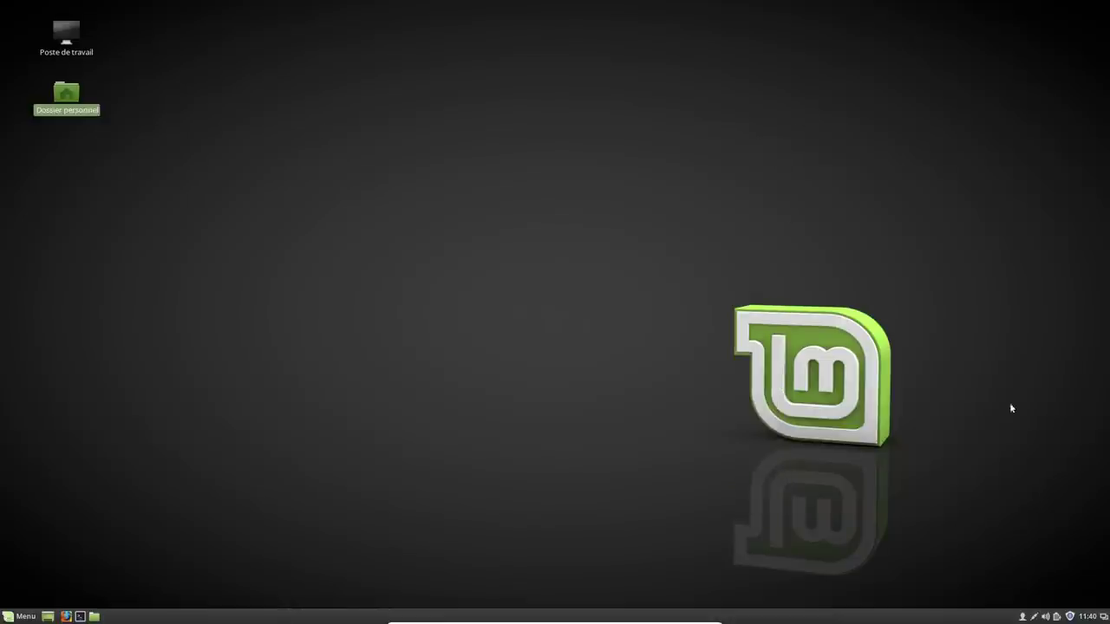
Open the update manager, accept the "Toujours tout mettre à jour" policy, and authenticate with the account password to configure local mirrors
click(1069, 616)
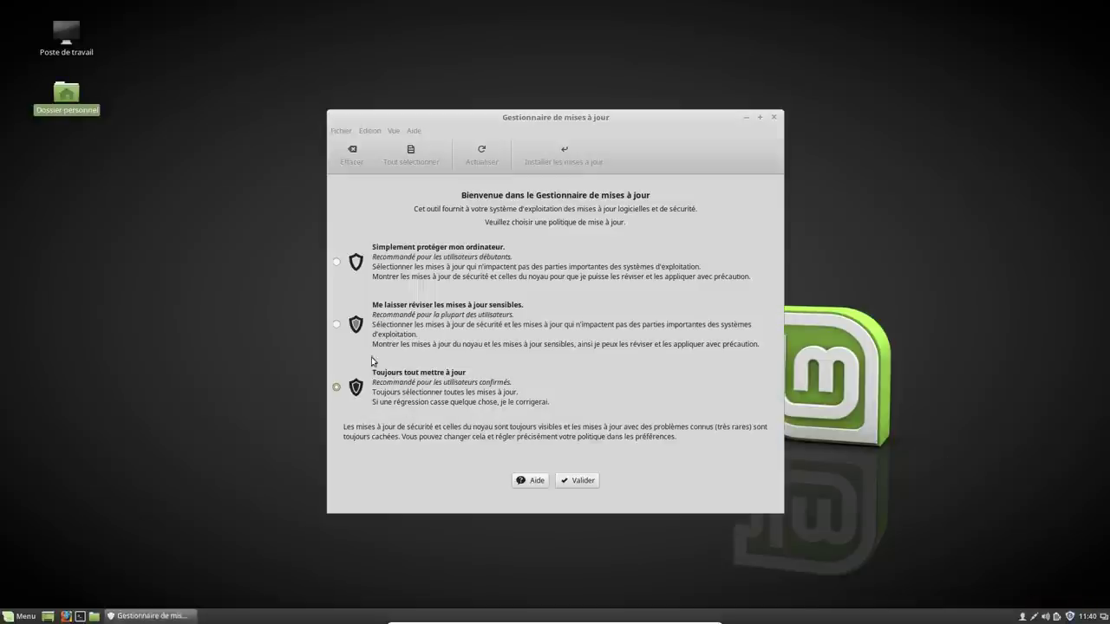
click(580, 481)
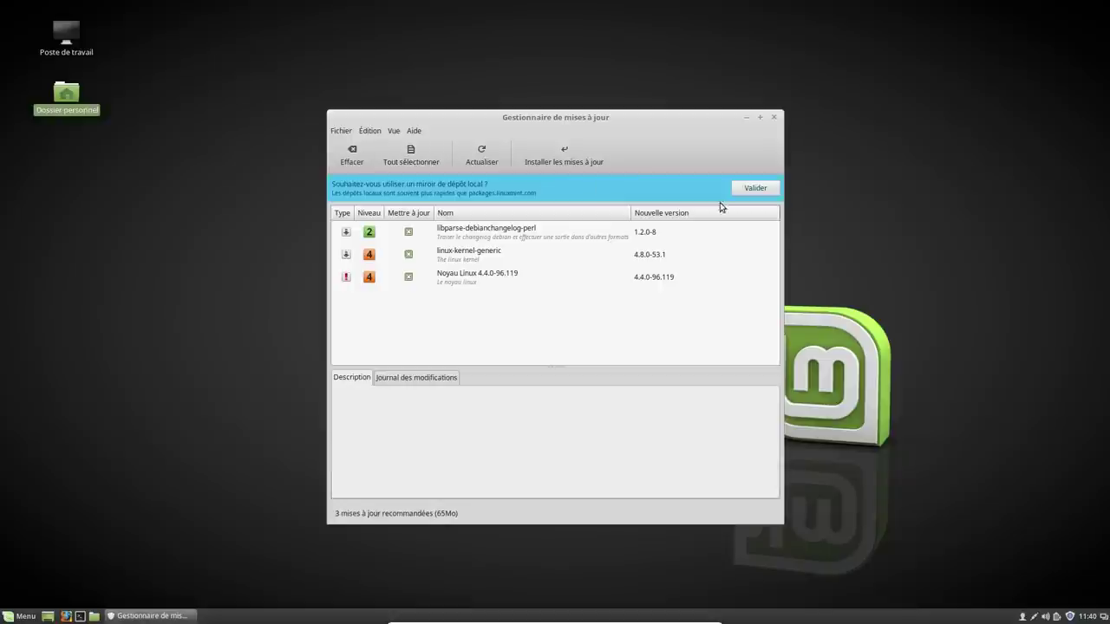
click(755, 188)
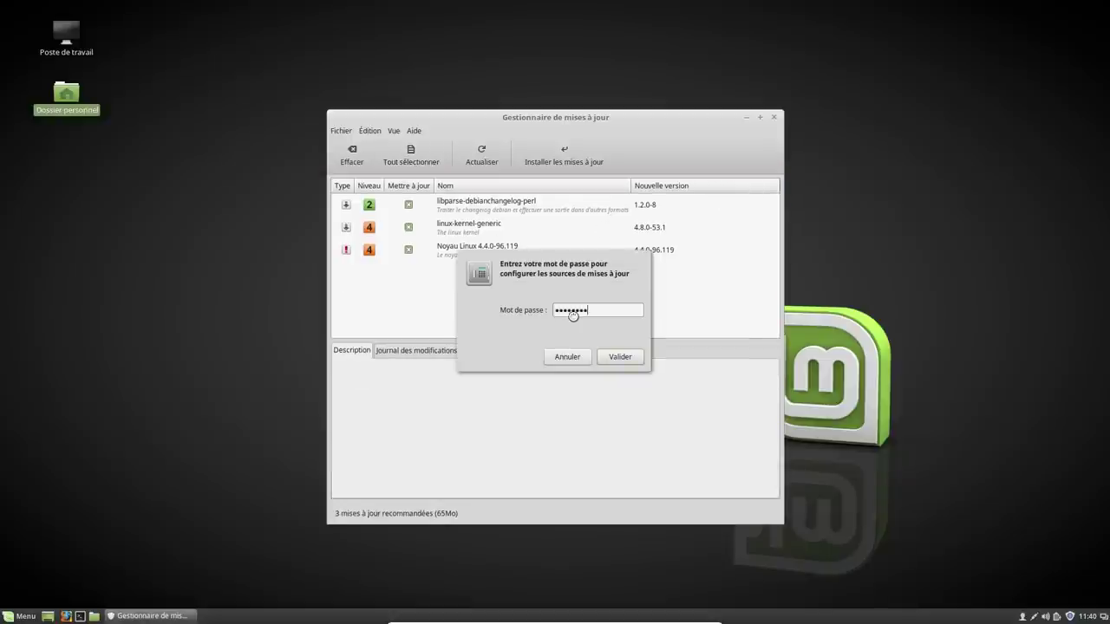
key(Return)
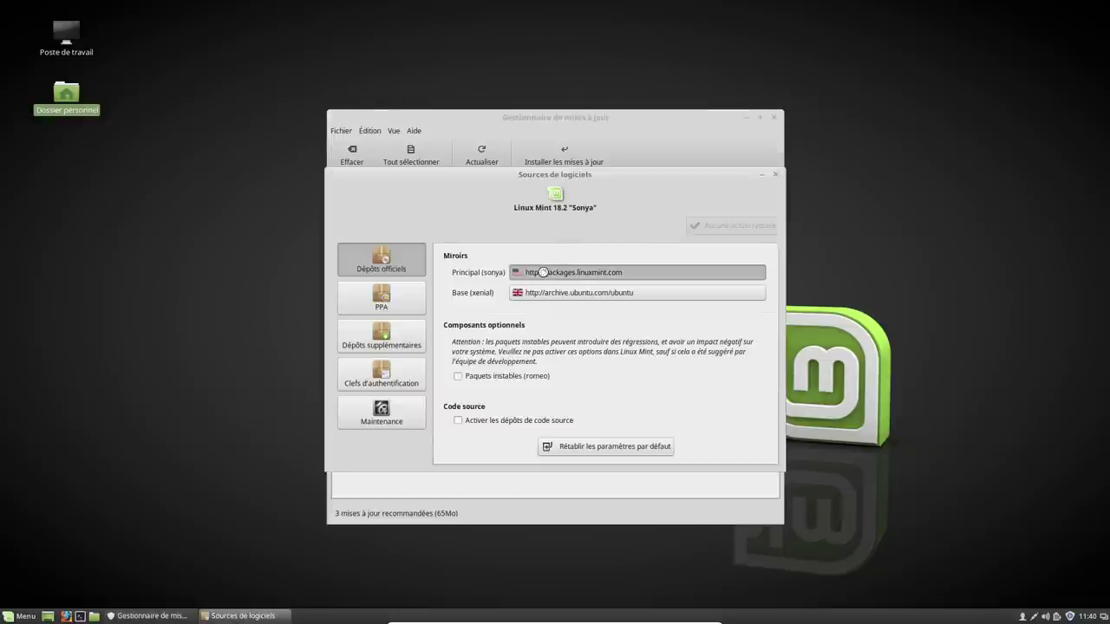
Set the main (sonya) repository mirror to the French IRCAM server
click(543, 272)
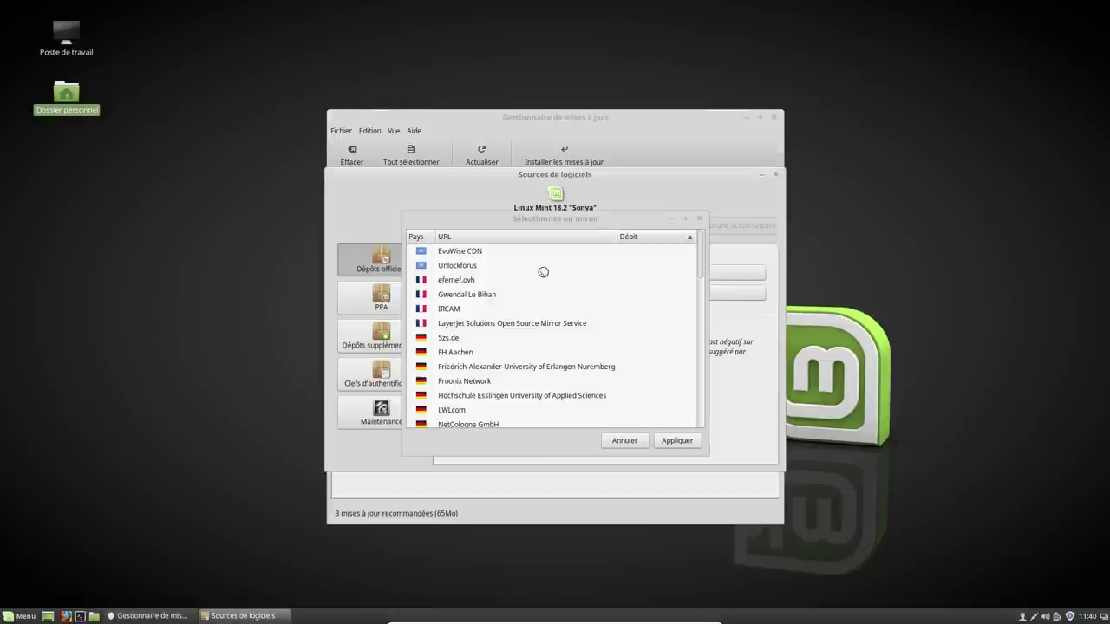
click(478, 251)
click(478, 266)
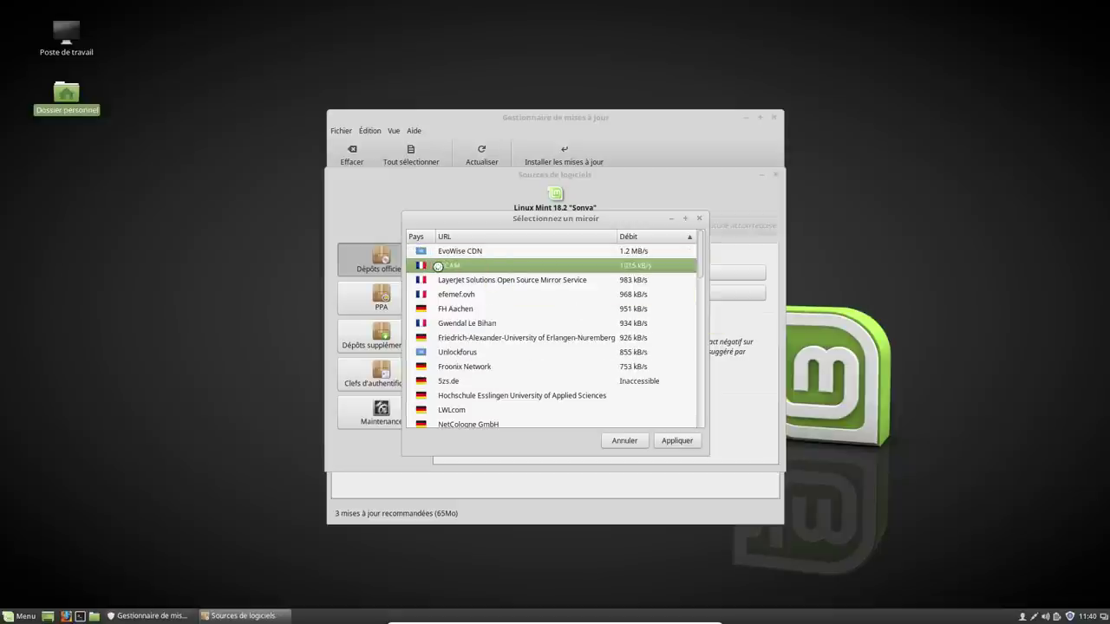
click(686, 441)
click(536, 293)
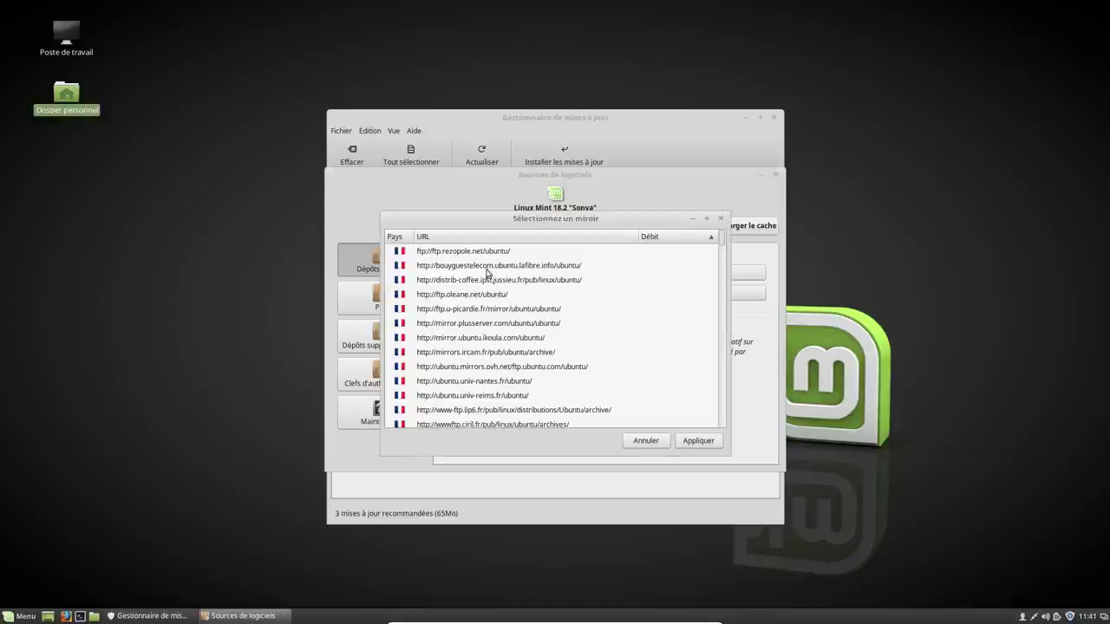
click(483, 266)
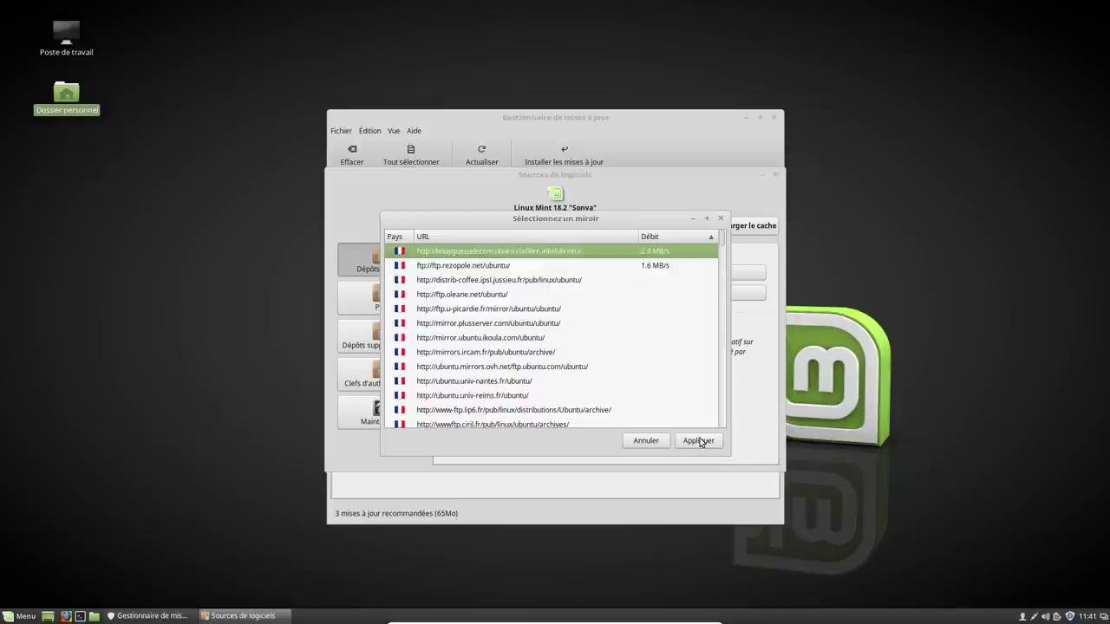
click(701, 441)
click(741, 228)
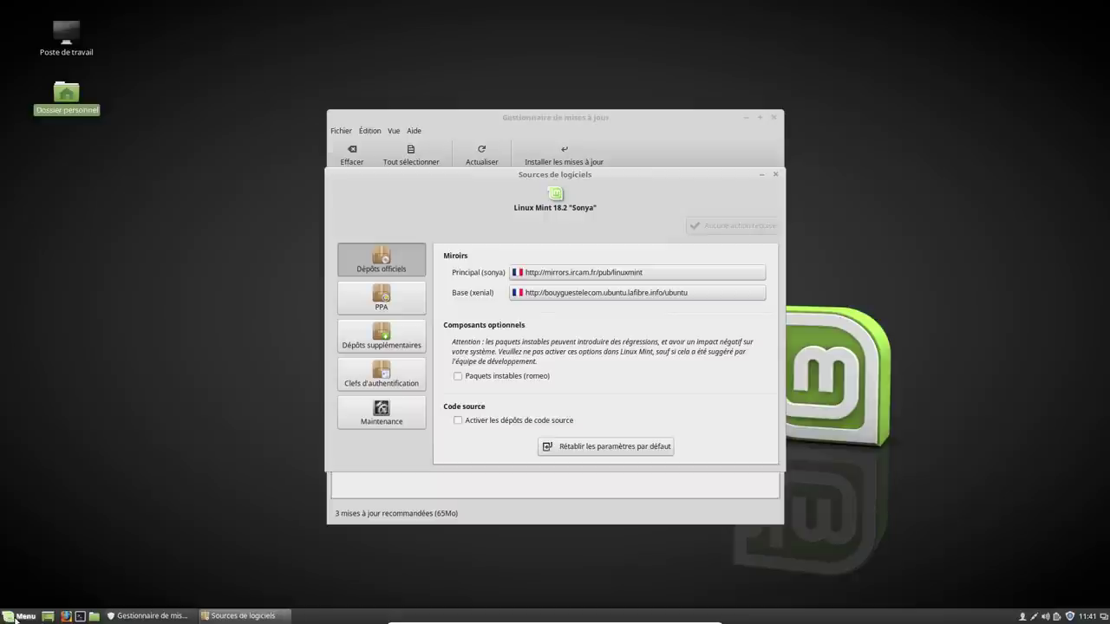
Close the software sources and the update manager, and shut down the Linux Mint computer
click(776, 175)
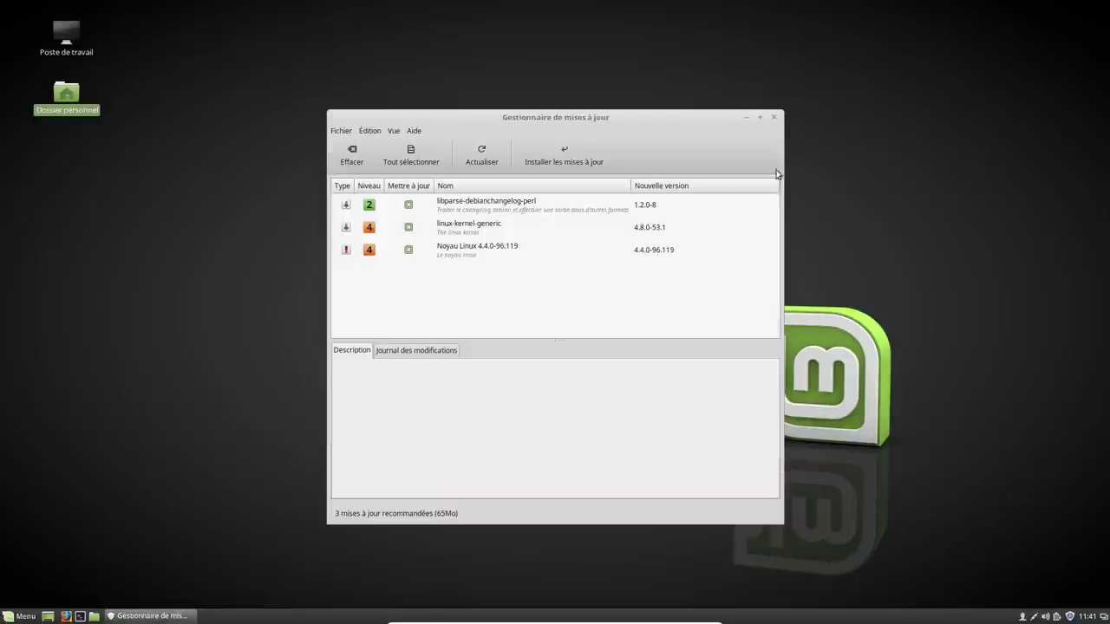
click(774, 117)
click(21, 616)
click(35, 568)
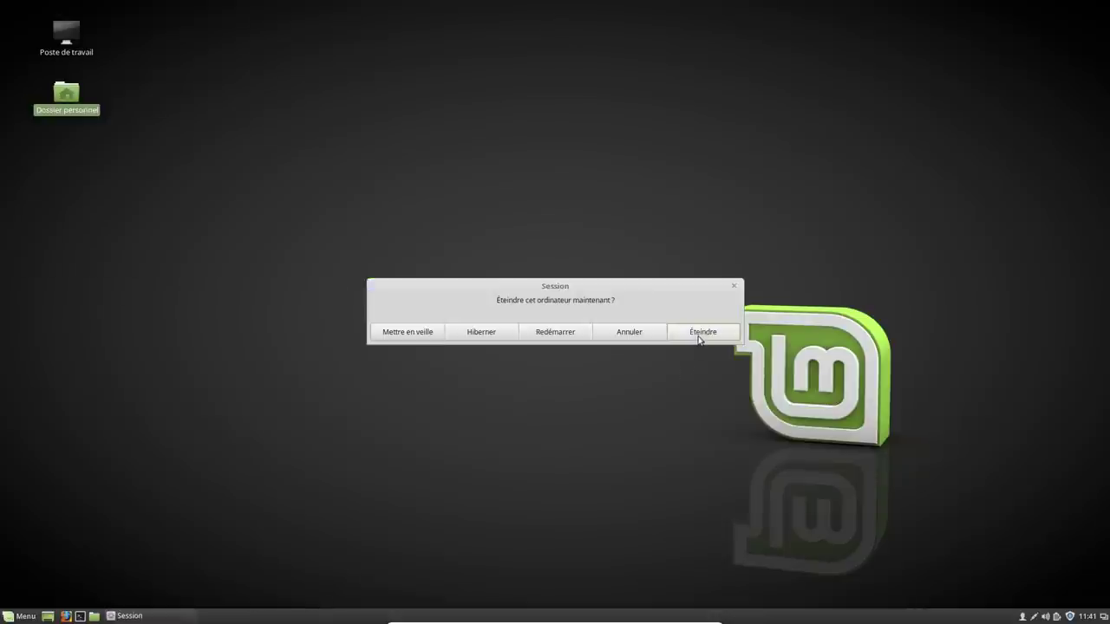
click(705, 334)
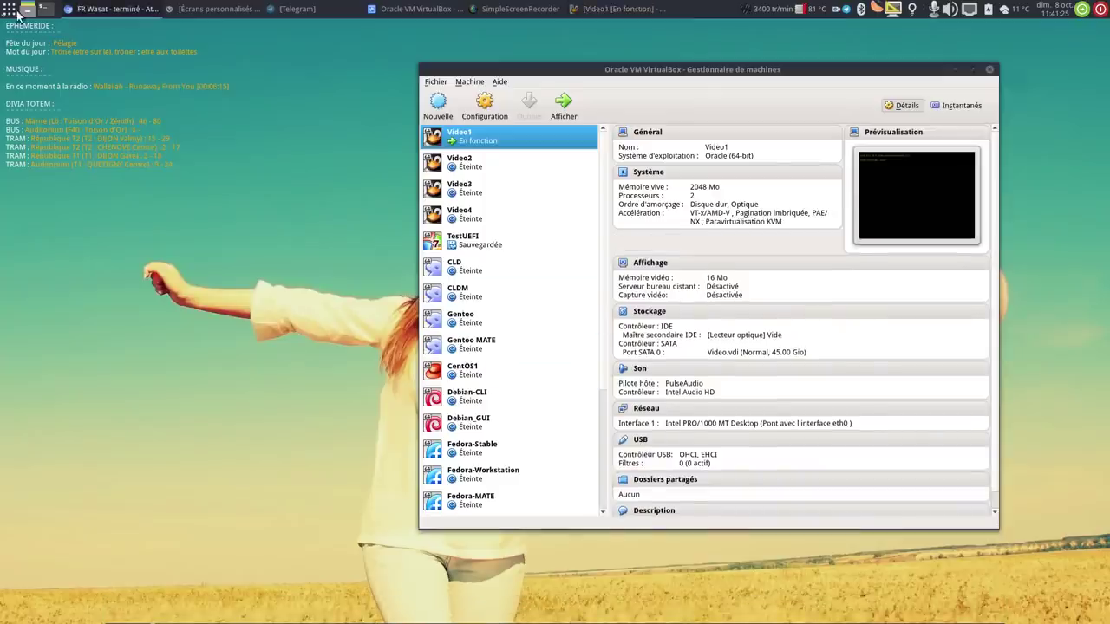
Play out.mkv from the host's home folder to check the recording, and close the player and file manager
click(27, 9)
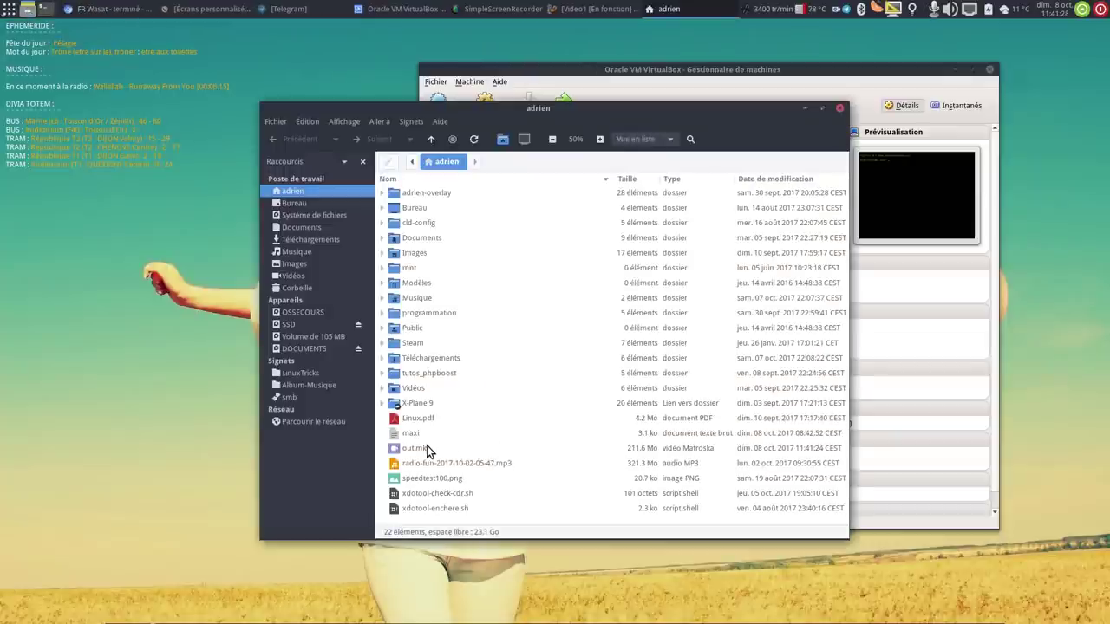
double_click(427, 448)
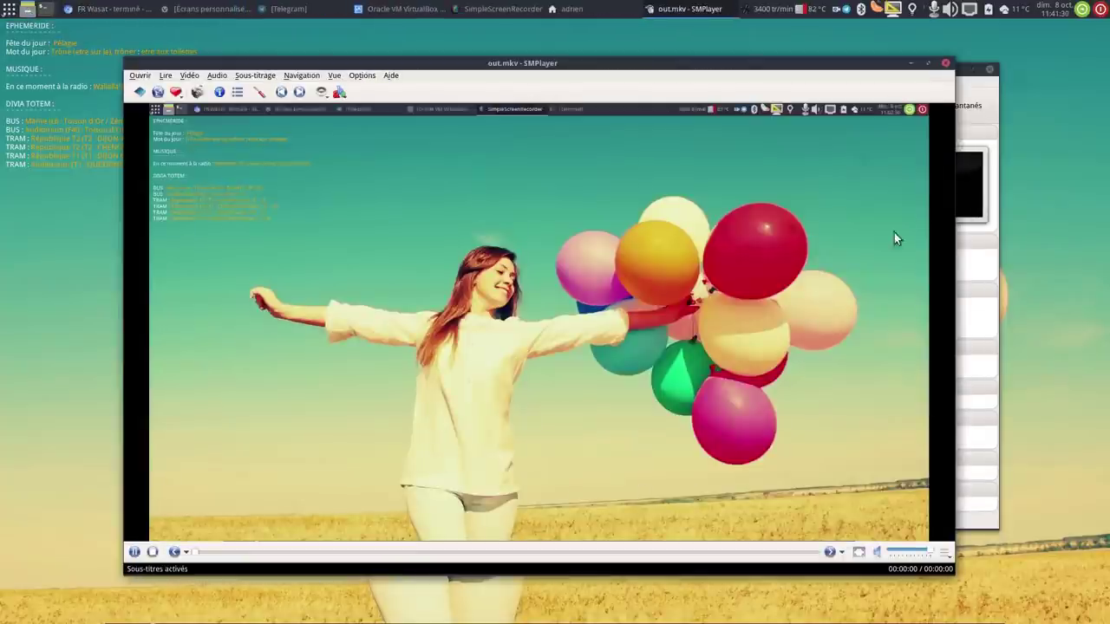
click(946, 66)
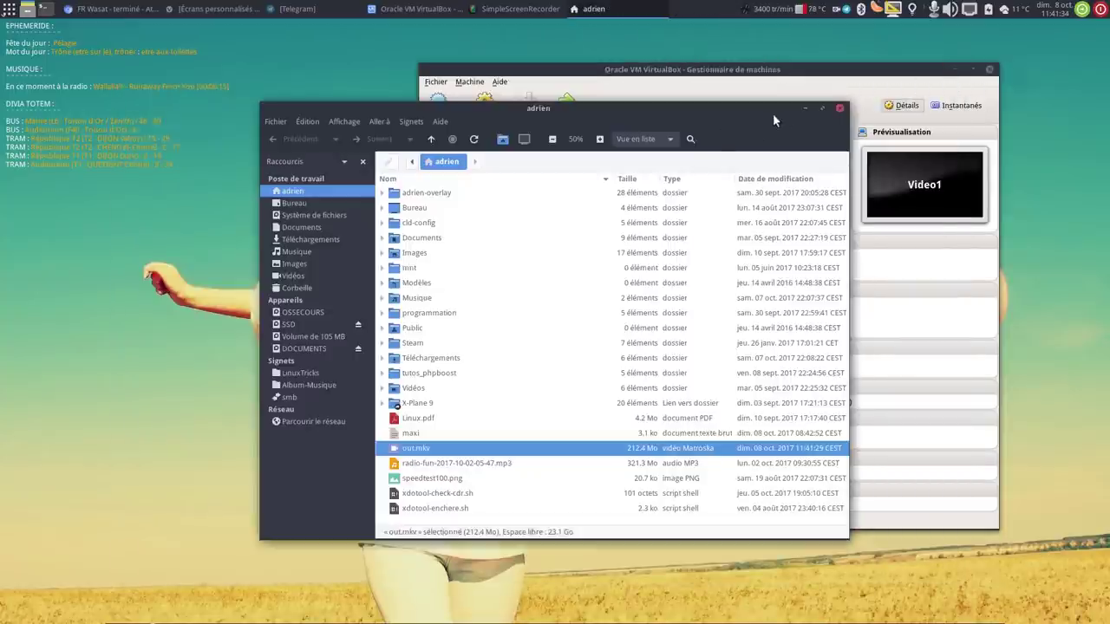
click(839, 110)
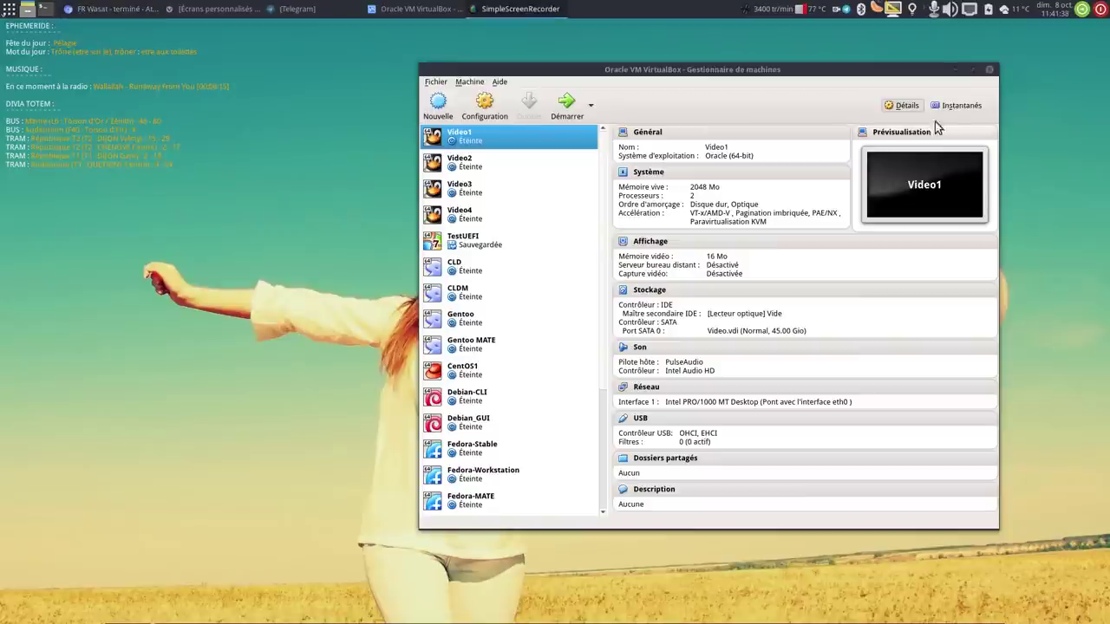
Close the VirtualBox manager and reposition the SimpleScreenRecorder window on the host desktop
click(989, 69)
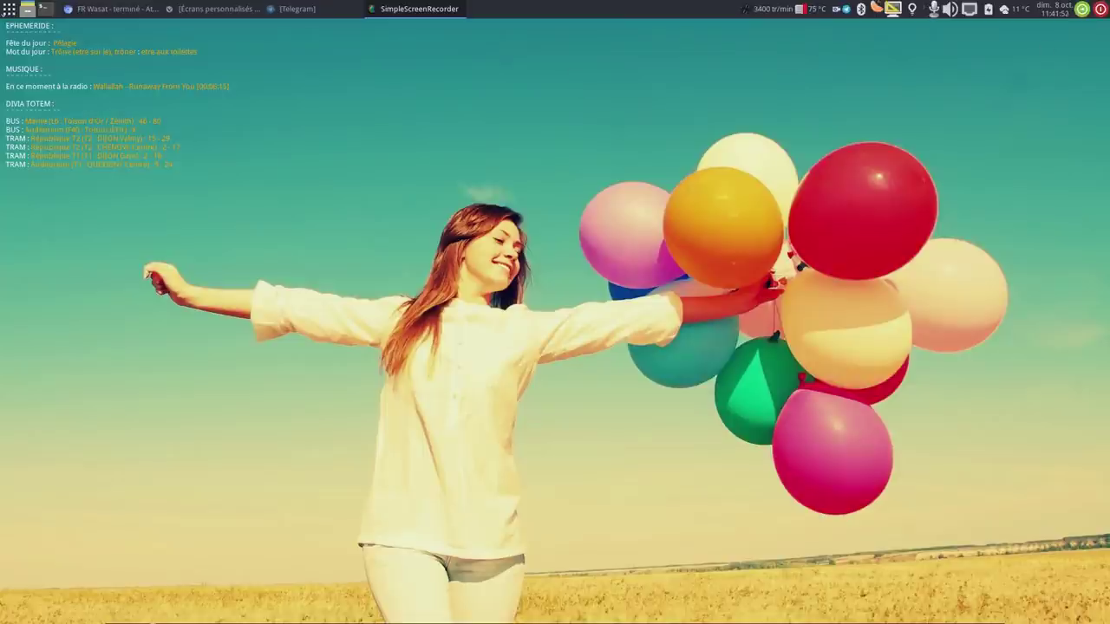
drag(577, 109, 454, 109)
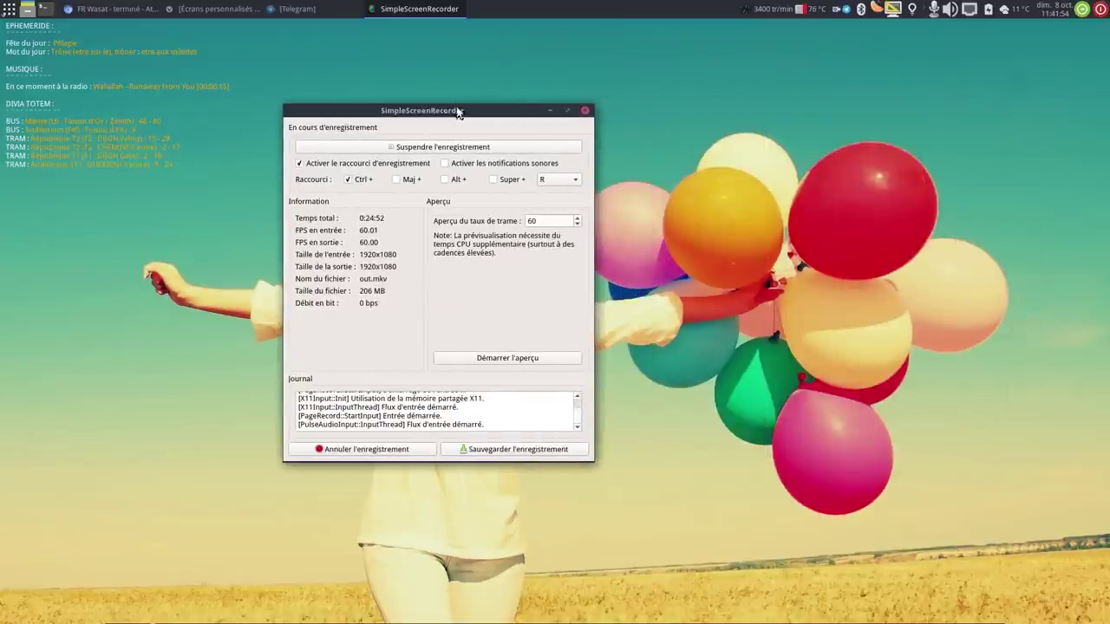